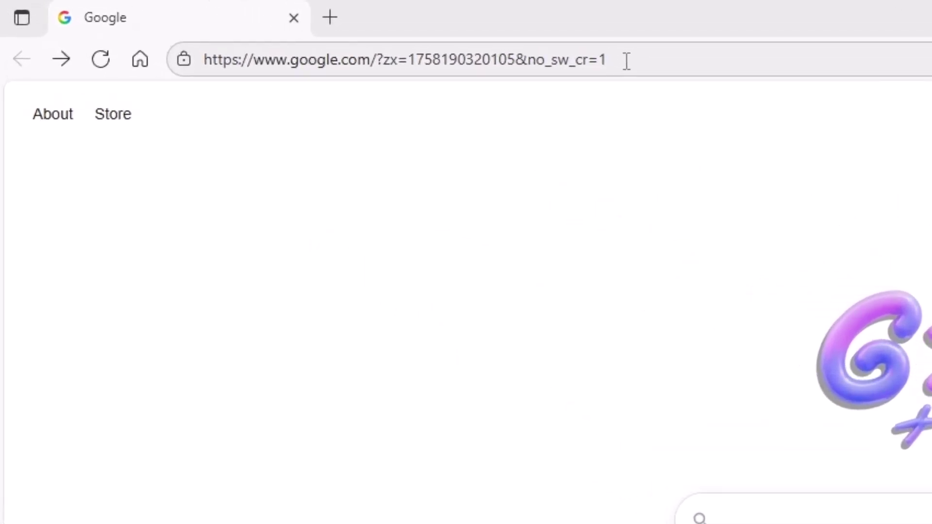
Step: Replace the current Edge URL with cwtek.co.uk/wd and load the CWTEK downloads page
left_click(626, 60)
key("BackSpace")
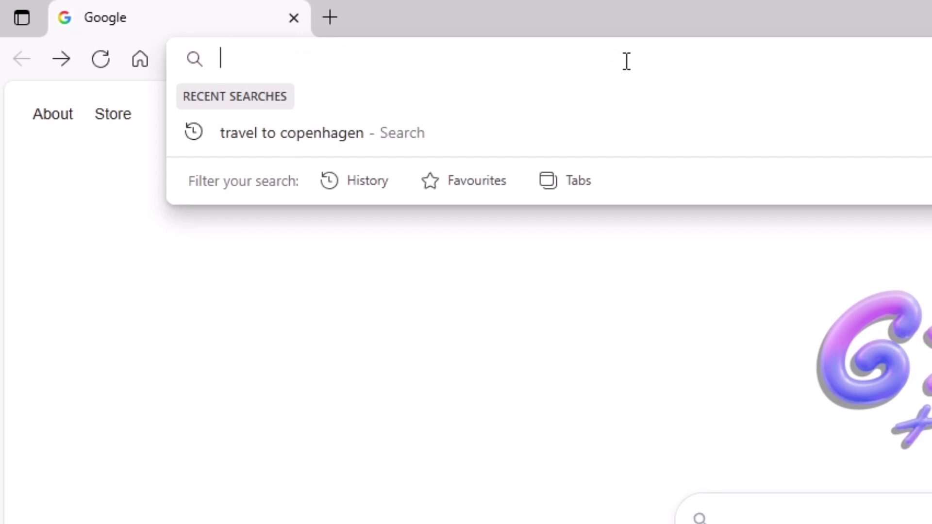
type("cwte")
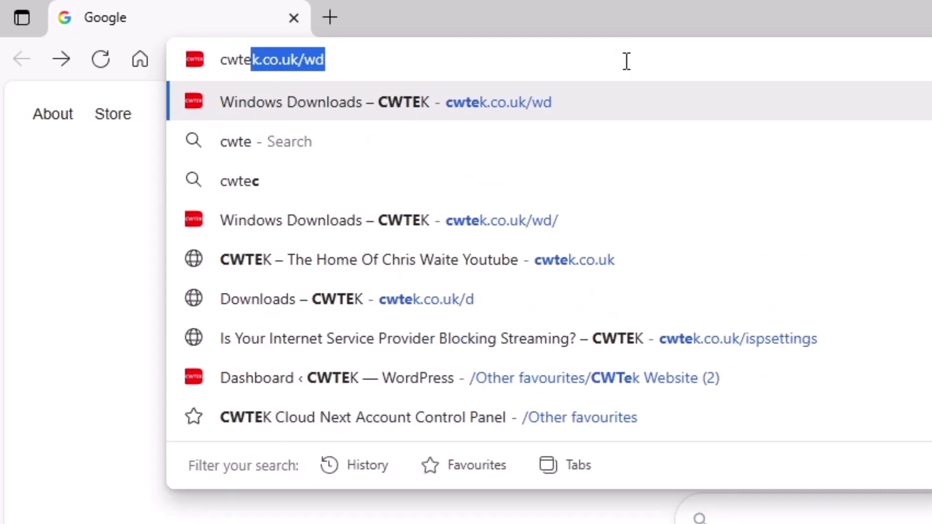
type("k.co.u")
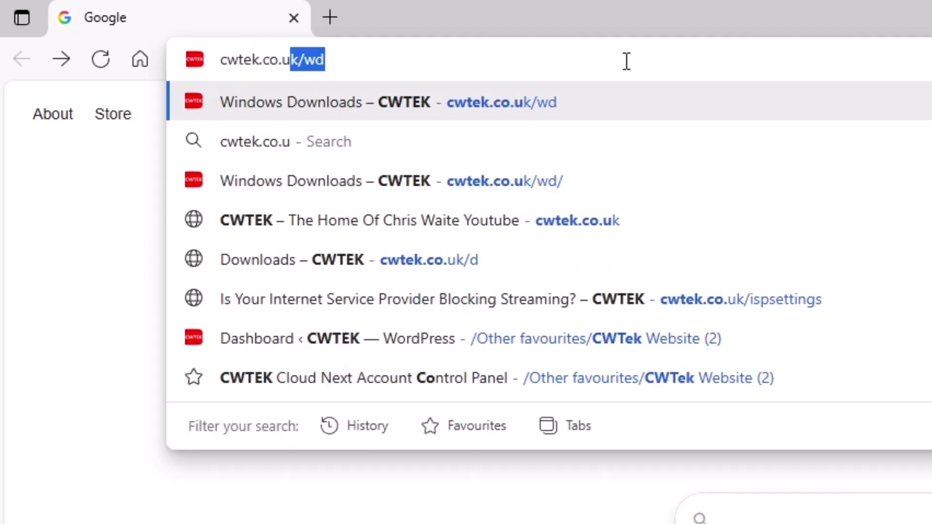
type("k/wd")
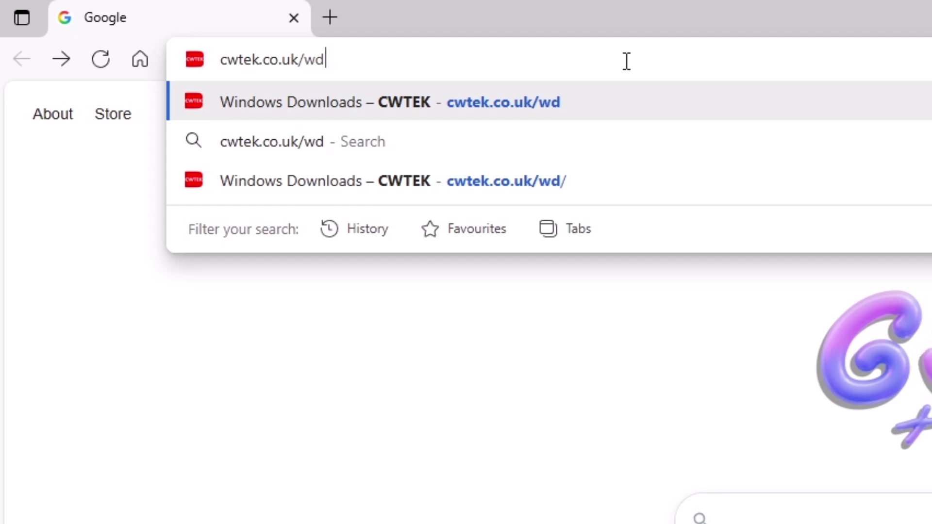
key("Return")
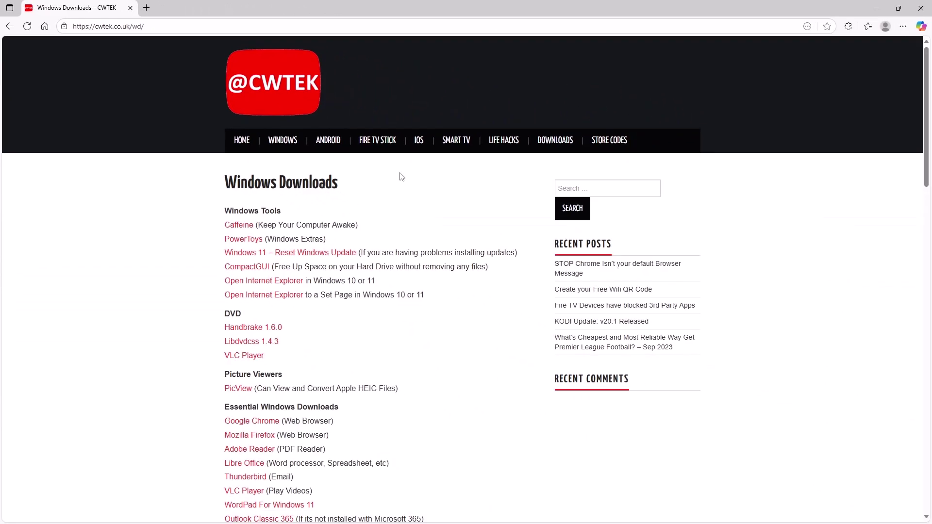
Step: Download the Flakies ADB GUI 2.1 zip and the ADB/Scrcpy package from the Windows tools list
scroll(401, 176, "down", 9)
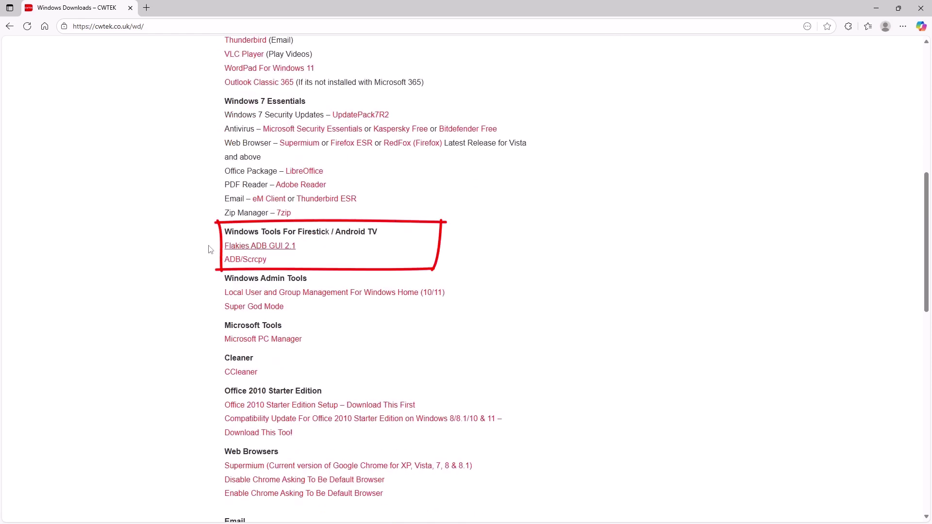
left_click(260, 249)
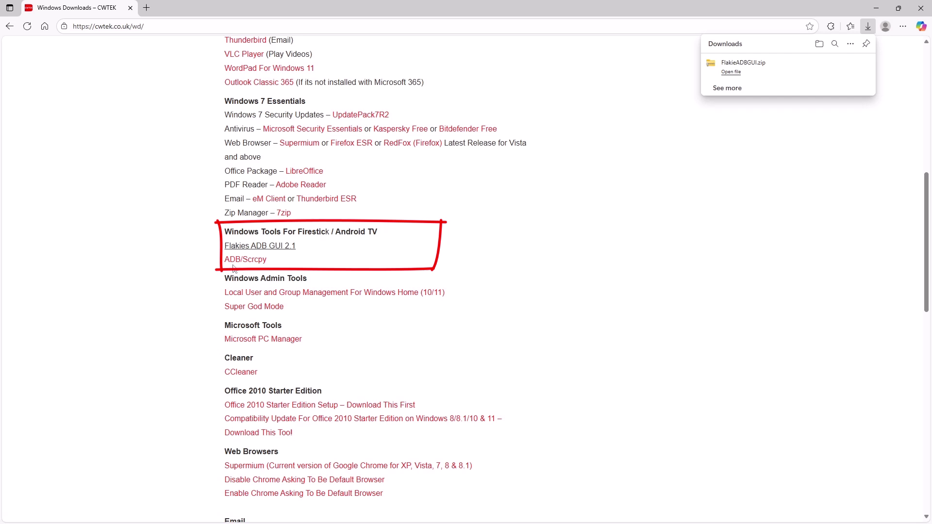
left_click(248, 262)
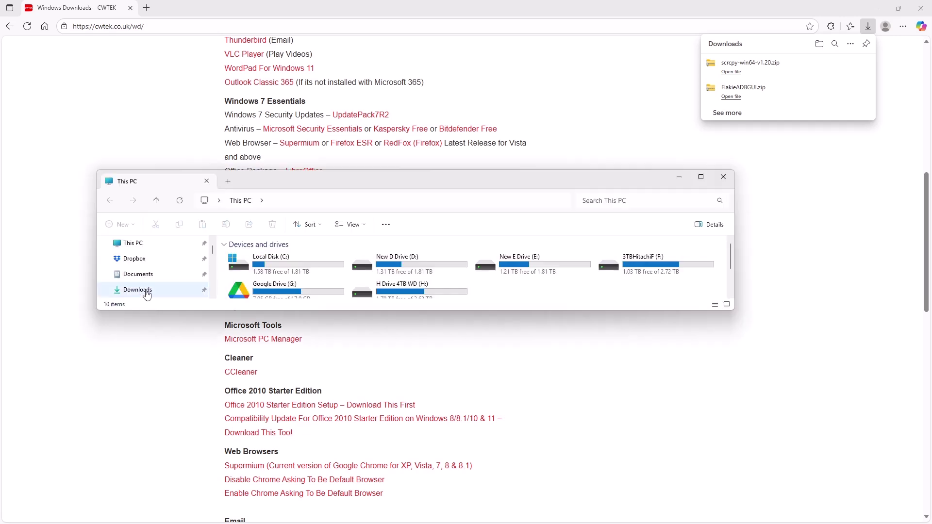
Step: Start the Extract All wizard for FlakieADBGUI.zip in the Downloads folder
left_click(138, 291)
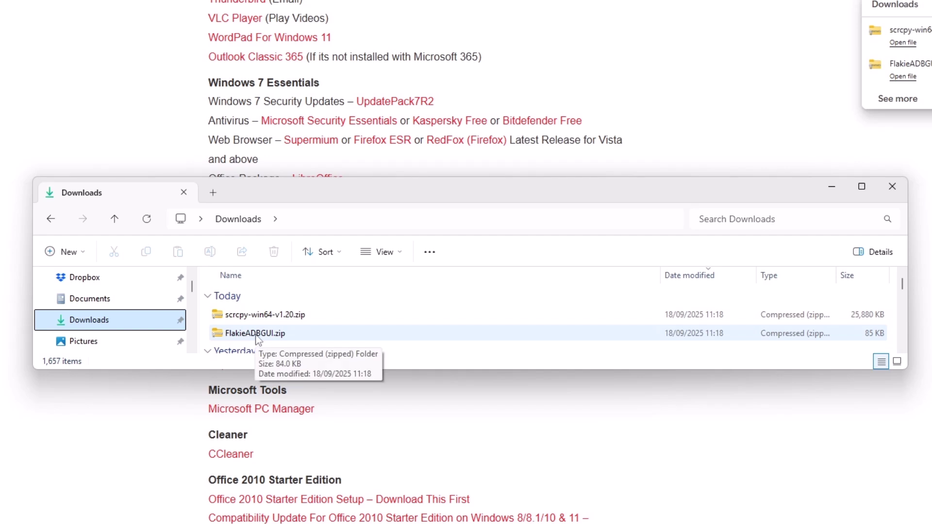
right_click(300, 336)
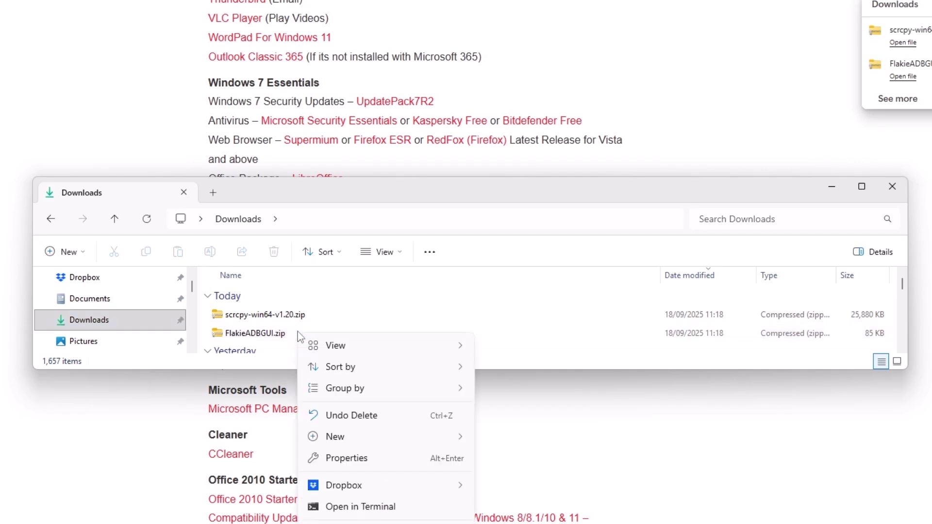
right_click(280, 338)
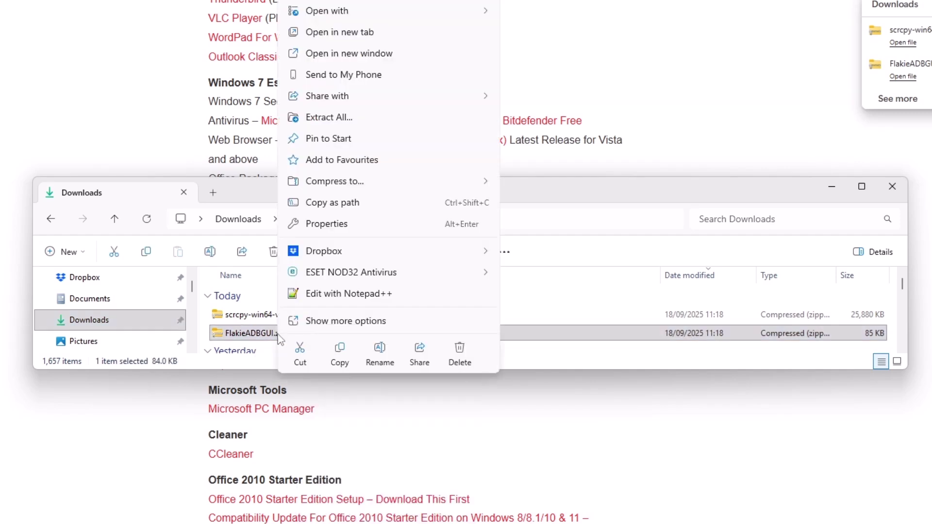
left_click(362, 124)
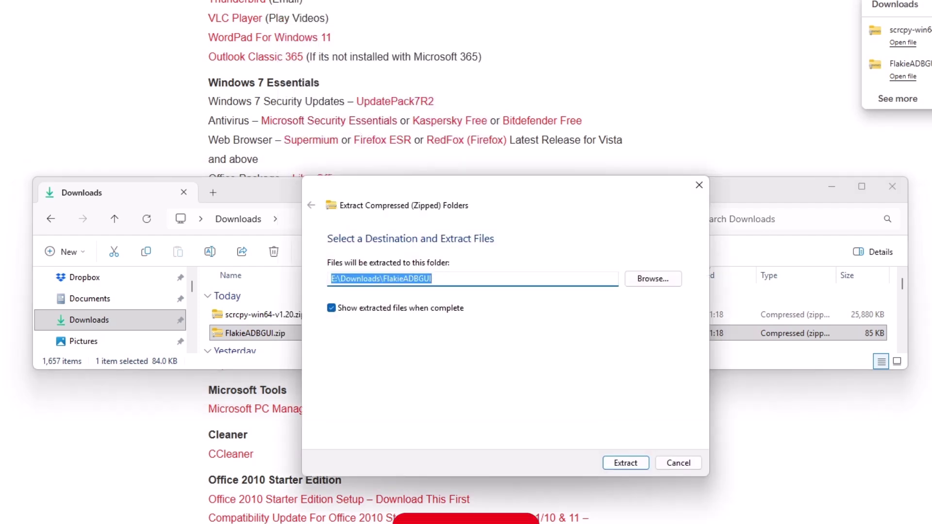
Step: Extract FlakieADBGUI.zip into a new Desktop folder named FlakiesADB
left_click(651, 280)
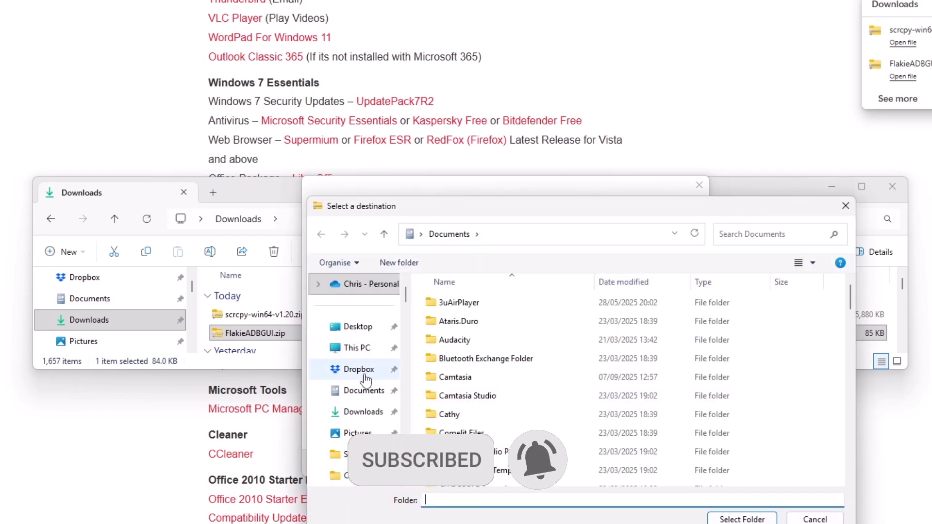
left_click(358, 329)
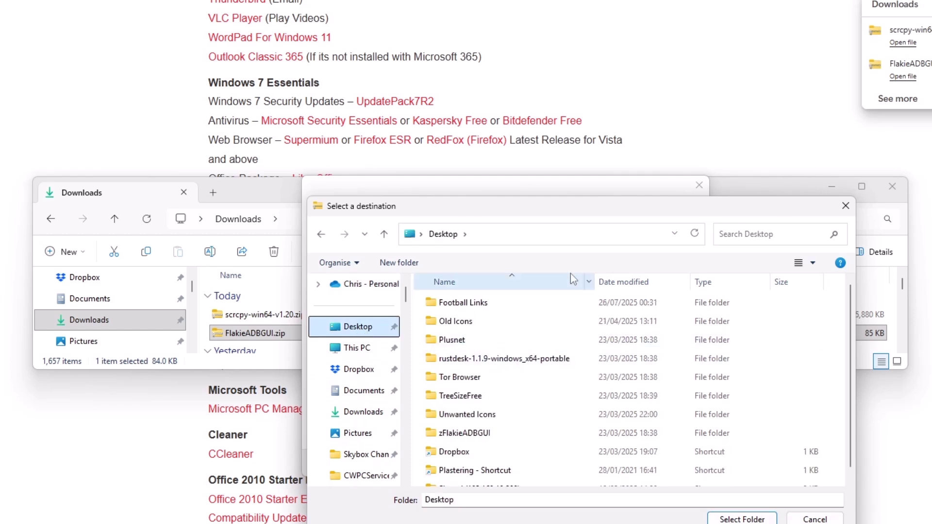
left_click(399, 262)
type("FlakiesADB")
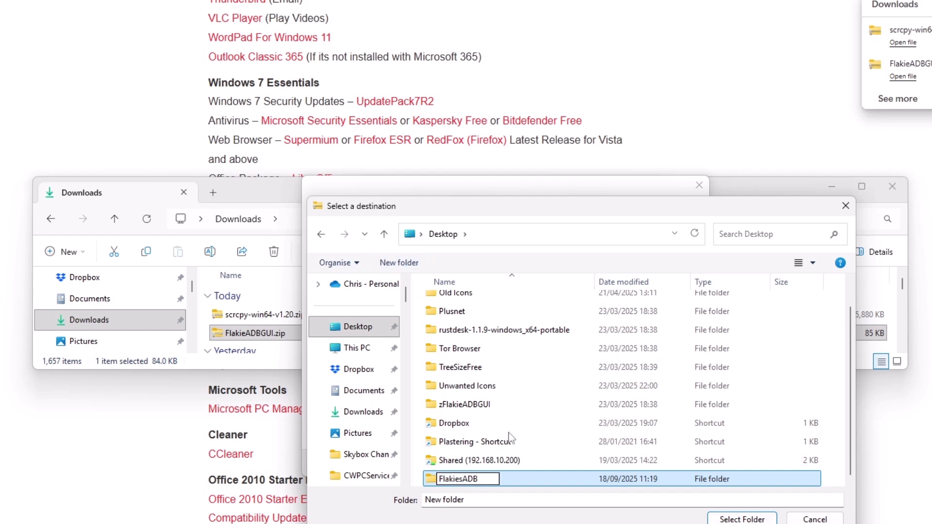
left_click(725, 520)
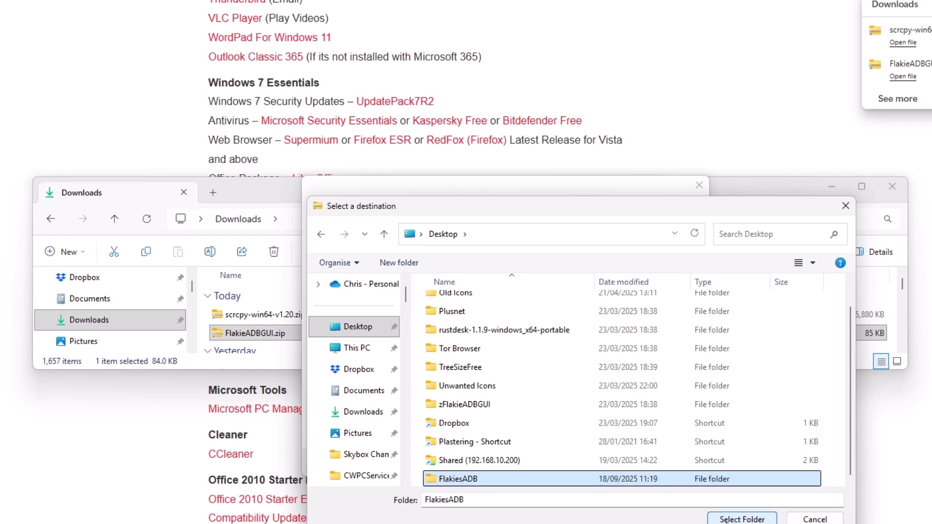
left_click(726, 520)
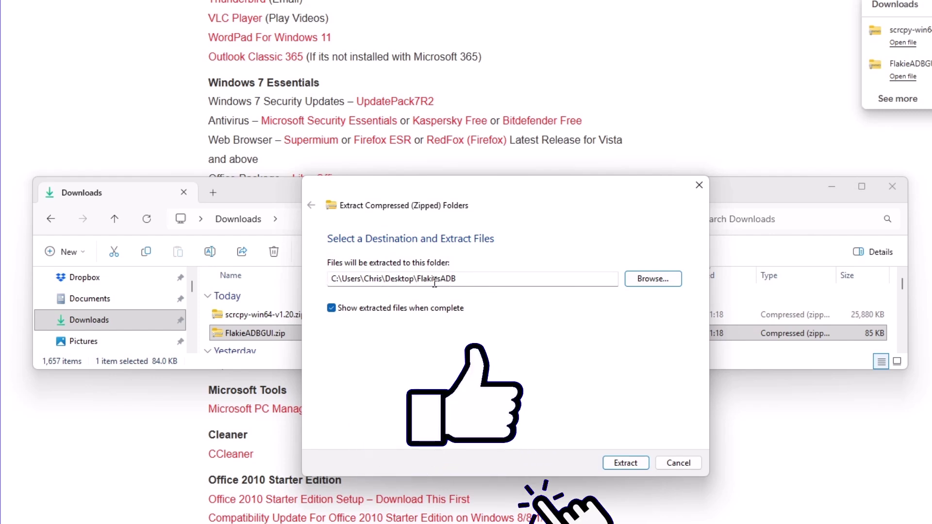
left_click(628, 462)
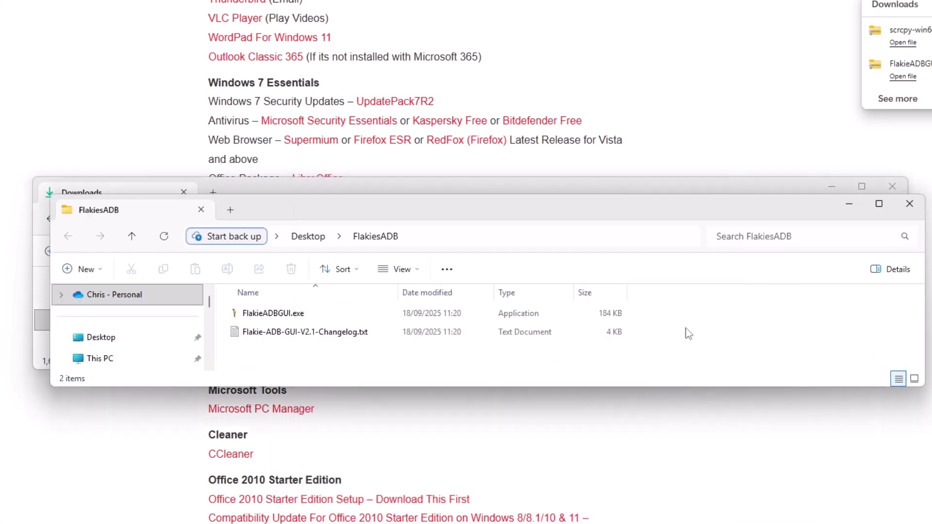
Step: Extract scrcpy-win64-v1.20.zip into the existing Desktop\FlakiesADB folder
left_click(911, 208)
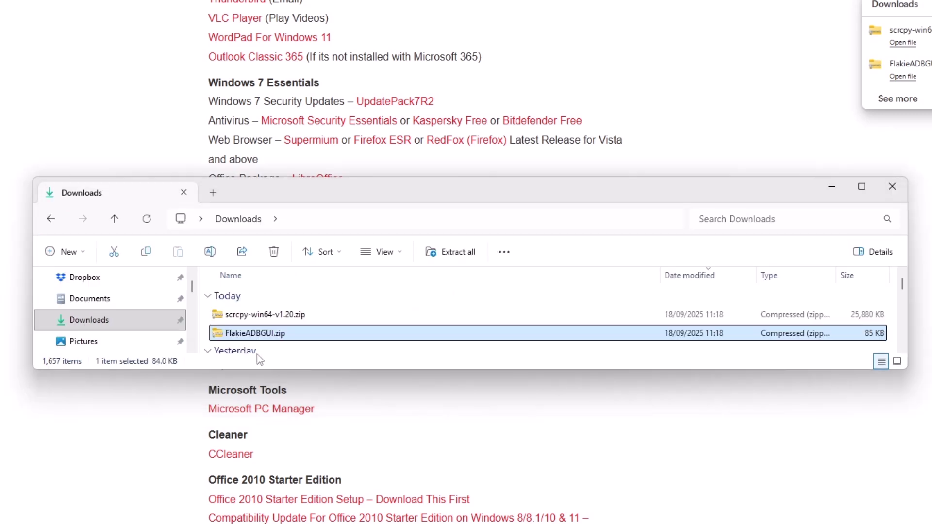
right_click(240, 322)
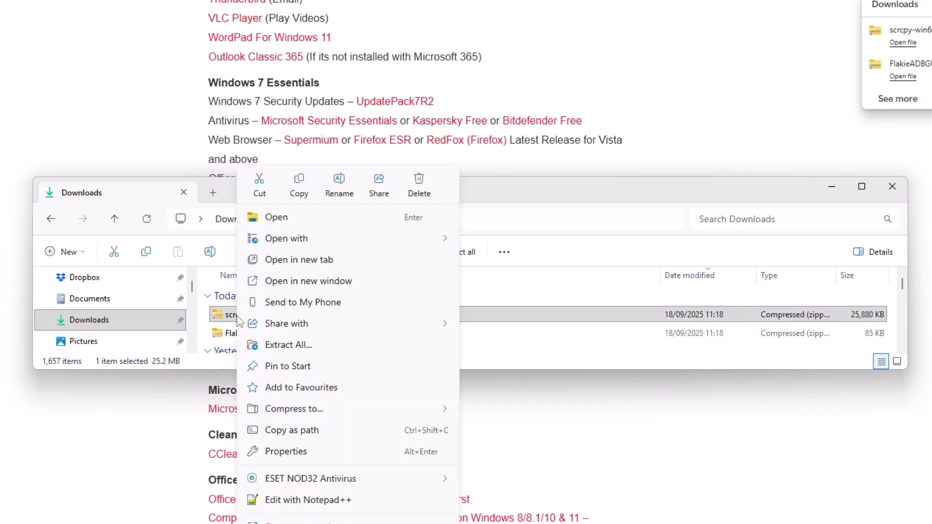
left_click(313, 346)
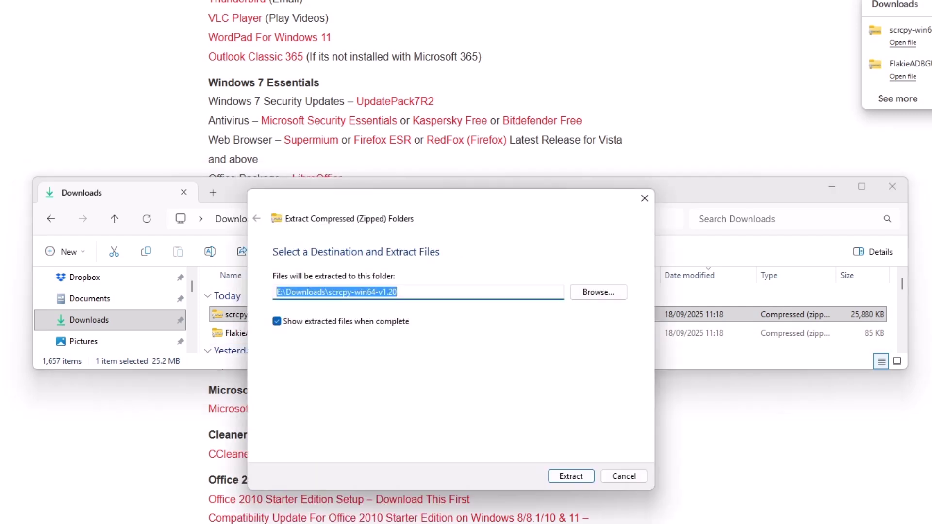
left_click(602, 292)
left_click(283, 342)
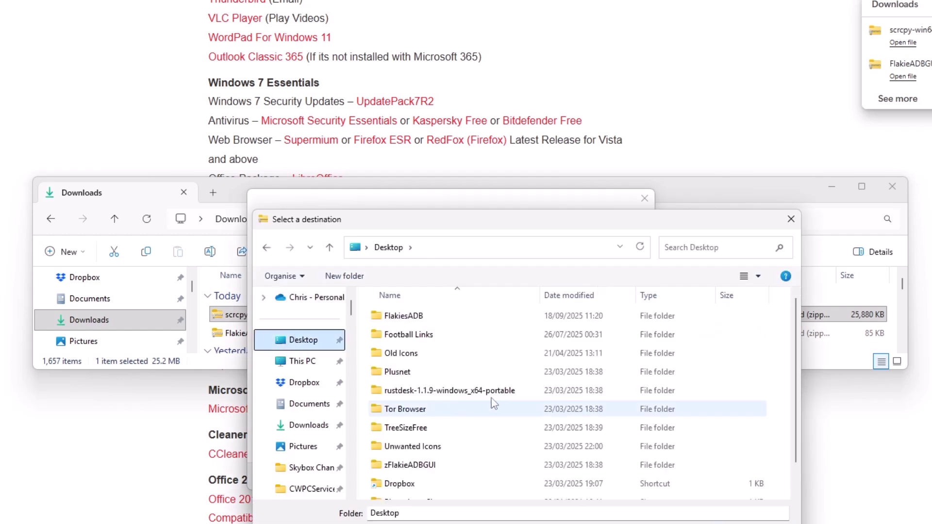
double_click(402, 317)
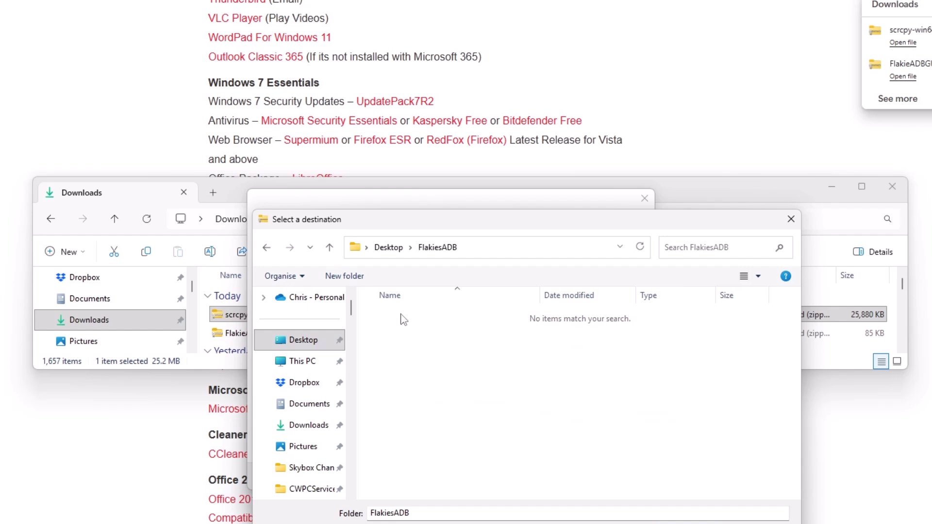
key("Return")
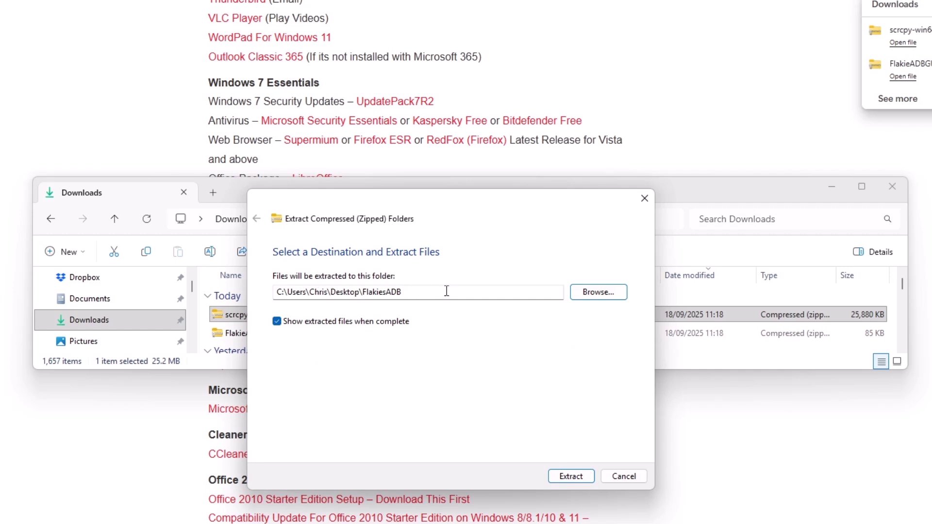
left_click(573, 478)
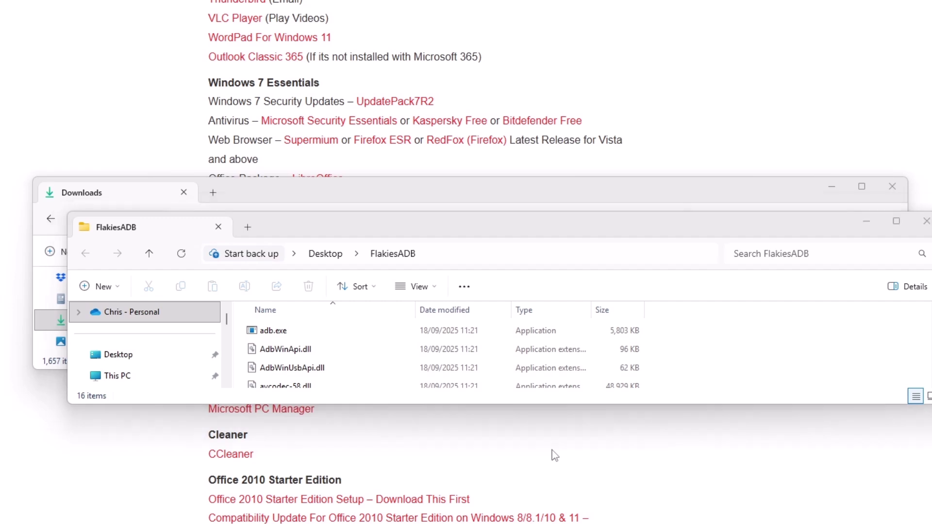
Step: Run FlakieADBGUI.exe despite the Windows warning and select FlakiesADB\adb.exe as its ADB program
left_click(924, 225)
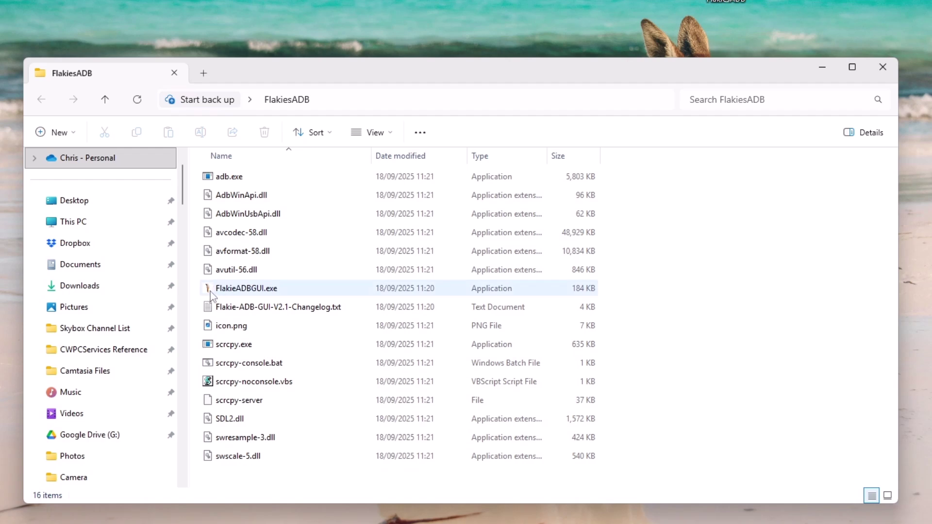
double_click(232, 290)
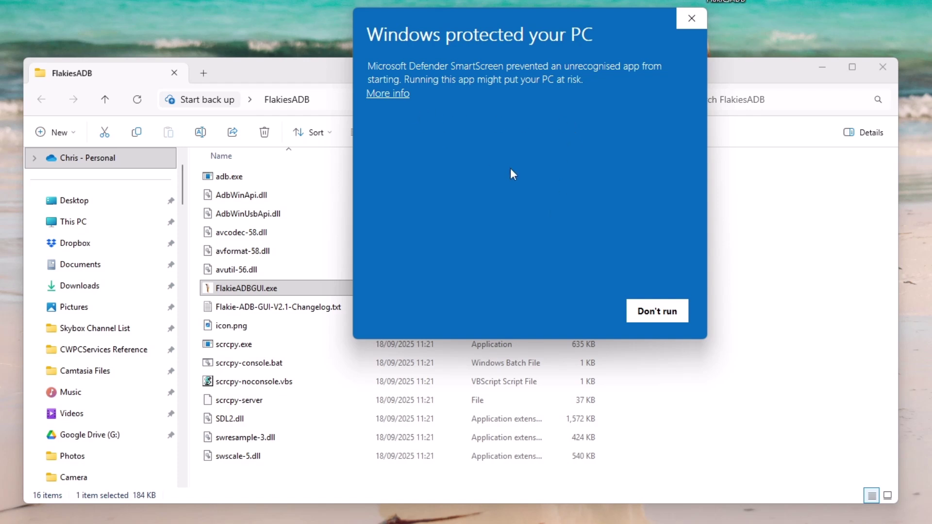
left_click(390, 94)
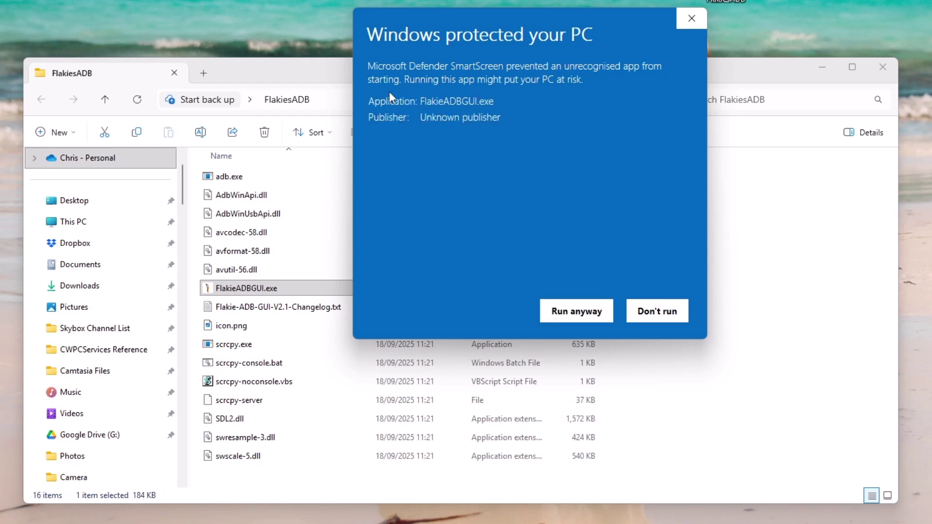
left_click(569, 313)
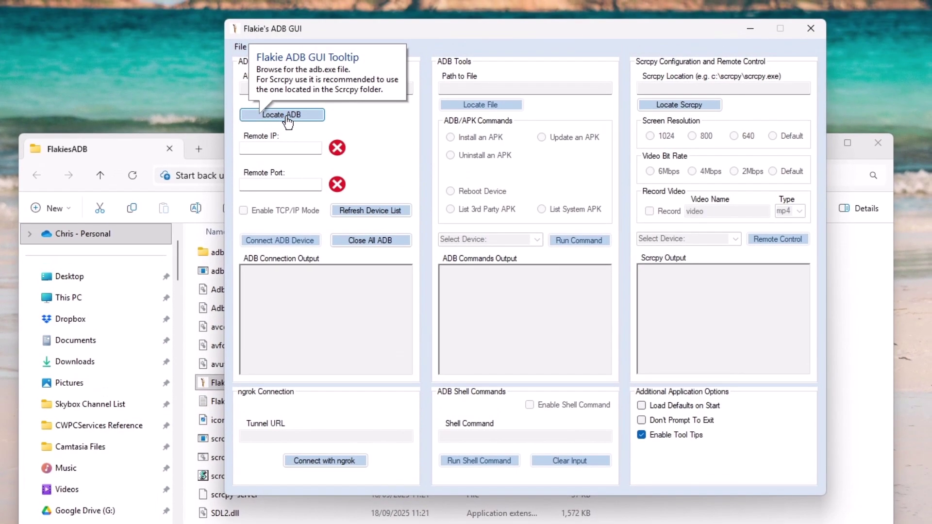
left_click(282, 115)
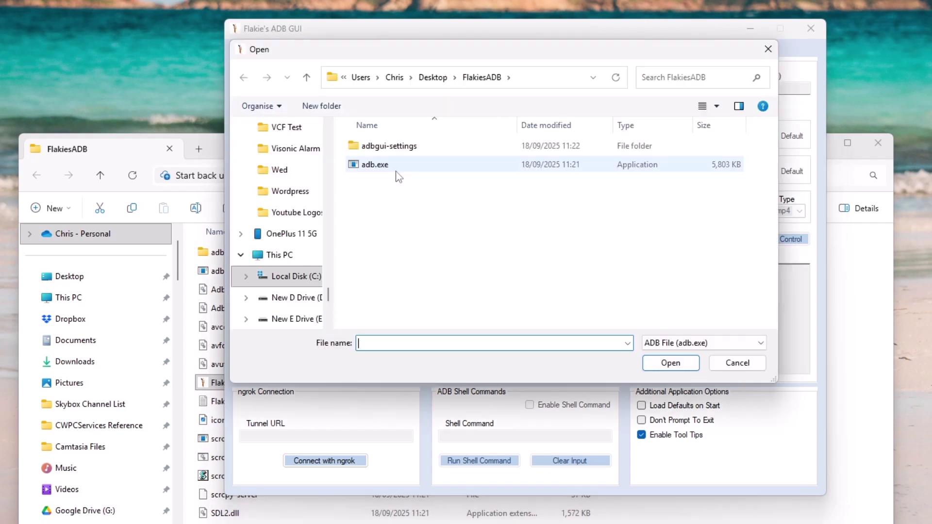
double_click(367, 167)
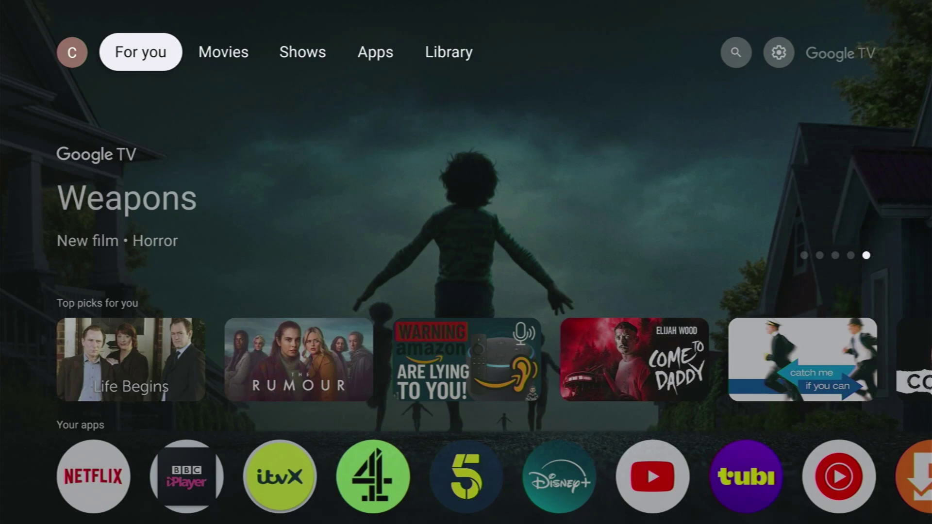
Step: Open the TV's full Settings from quick settings and go to System
key("Right")
key("Right")
key("Right")
key("Right")
key("Right")
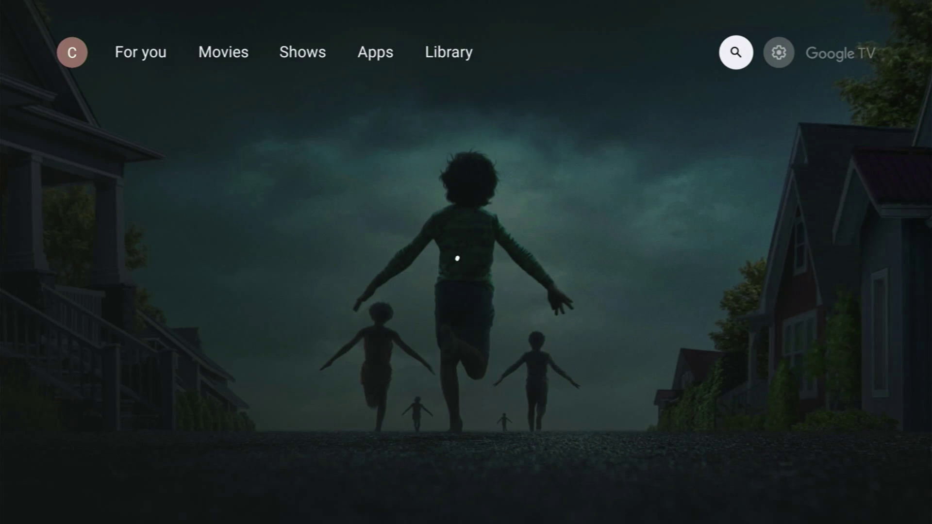
key("Right")
key("Return")
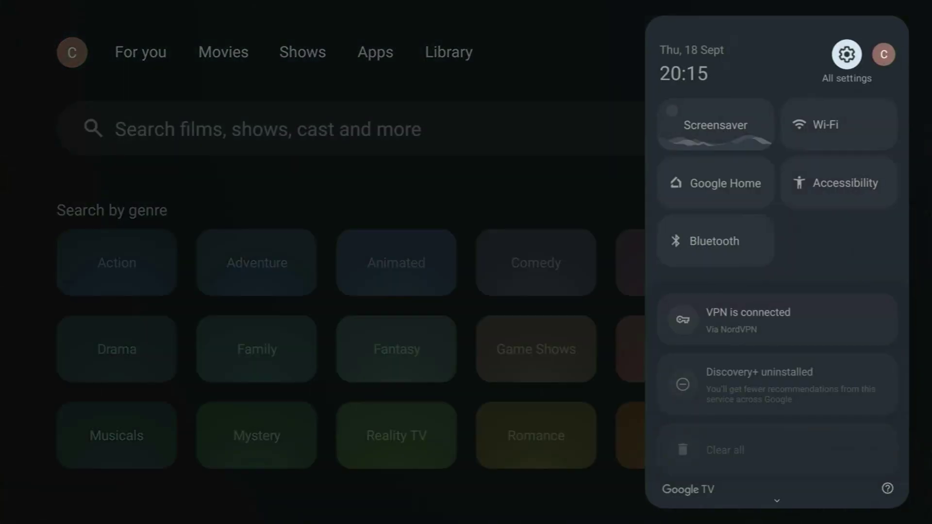
key("Return")
key("Down")
key("Down")
key("Down")
key("Down")
key("Down")
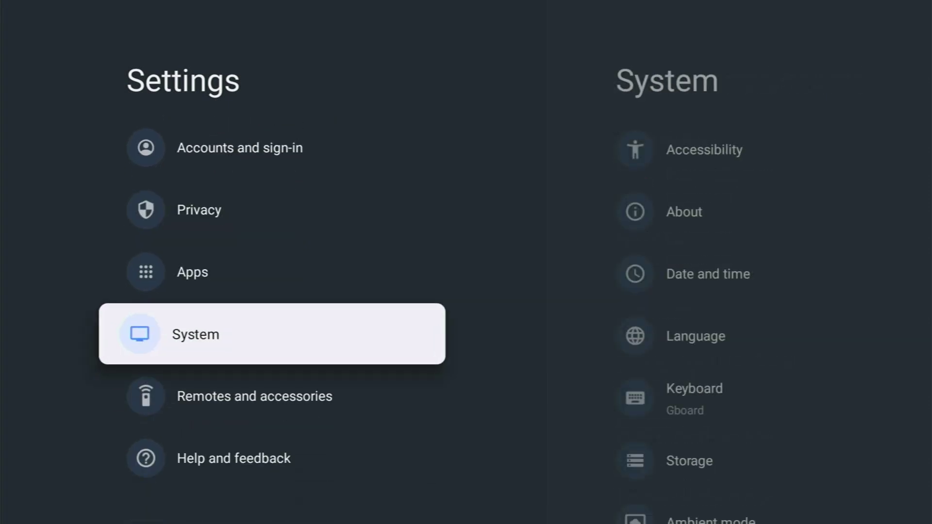
key("Right")
key("Down")
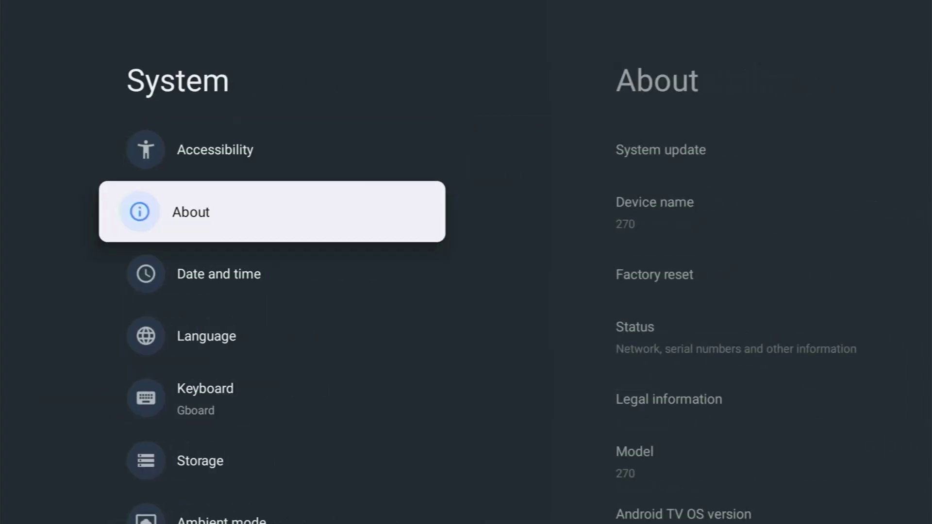
Step: Press the Android TV OS build entry in About repeatedly to become a developer, then return to System
key("Right")
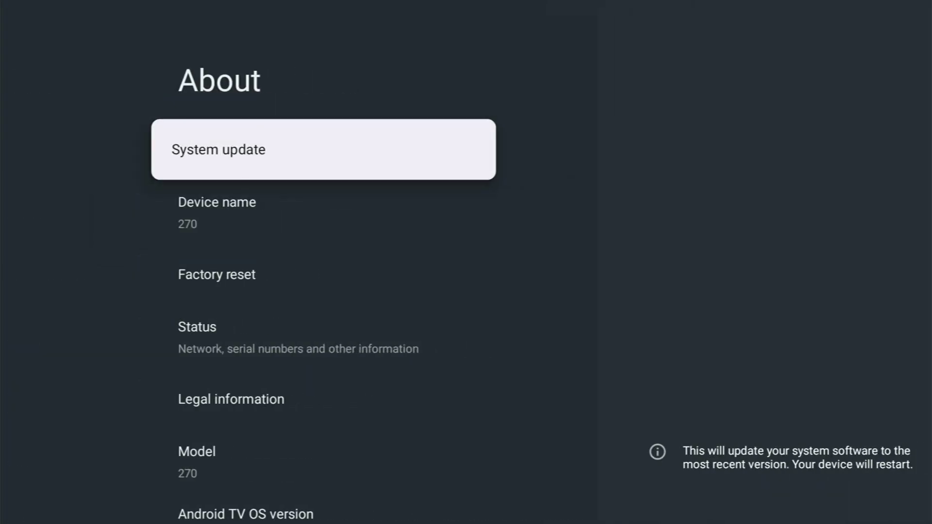
key("Down")
key("Down")
key("Down")
key("Down")
key("Down")
key("Down")
key("Down")
key("Down")
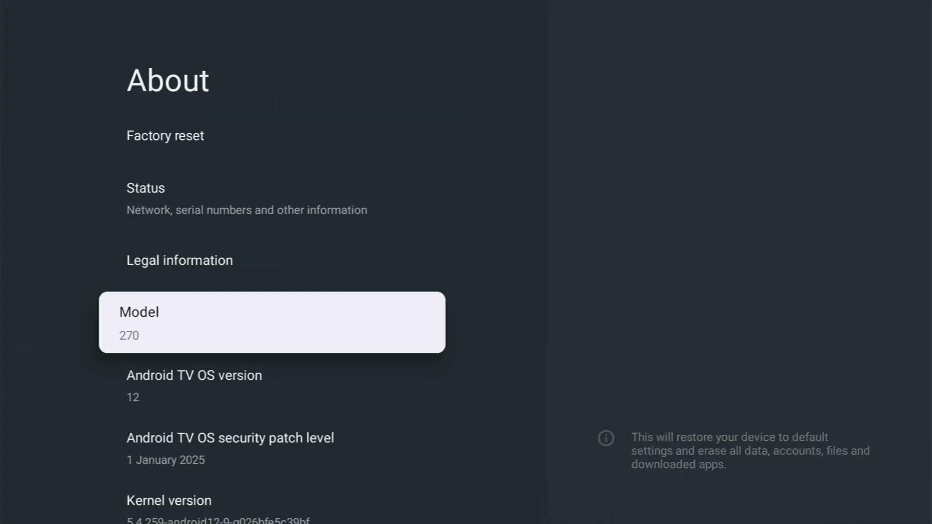
key("Down")
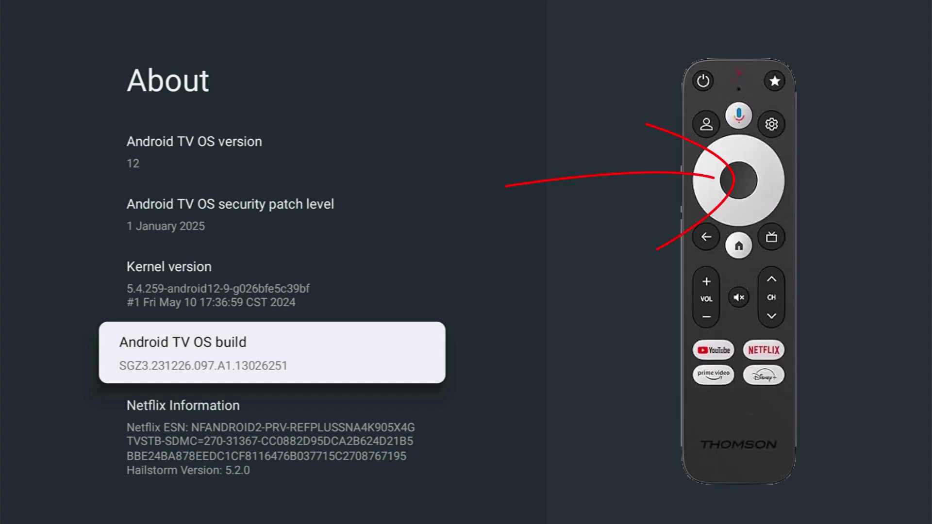
key("Return")
key("Return")
key("Return")
key("Return")
key("Return")
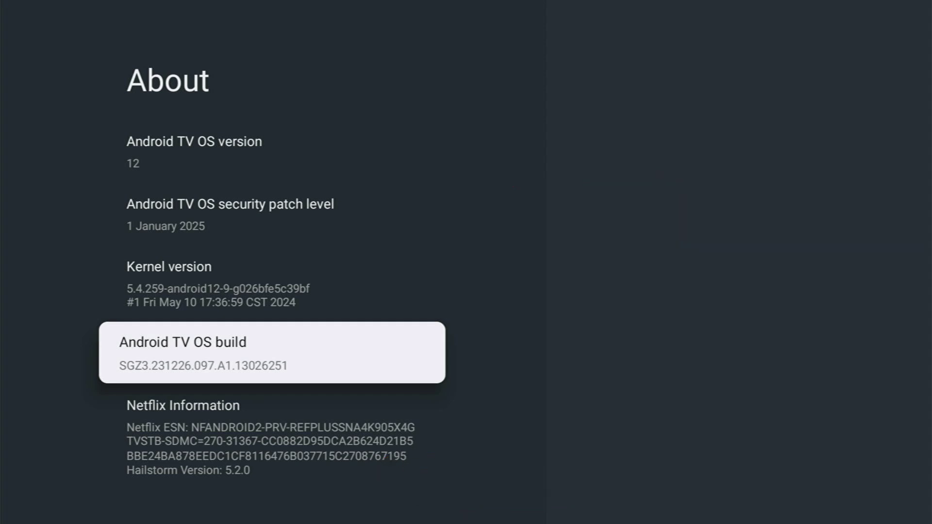
key("Escape")
key("Down")
key("Down")
key("Down")
key("Down")
key("Down")
key("Down")
key("Down")
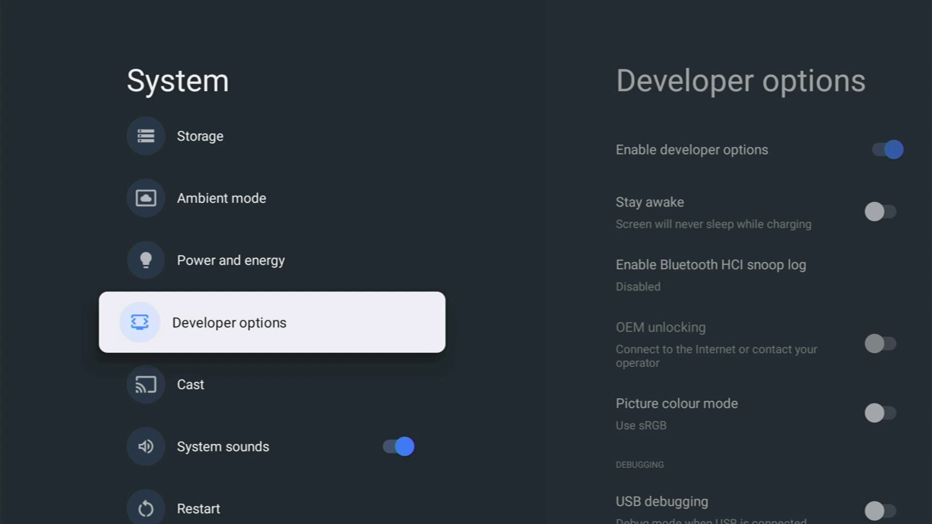
Step: Enable USB debugging in Developer options, confirm the prompt, and back out to the main Settings list
key("Return")
key("Down")
key("Down")
key("Down")
key("Down")
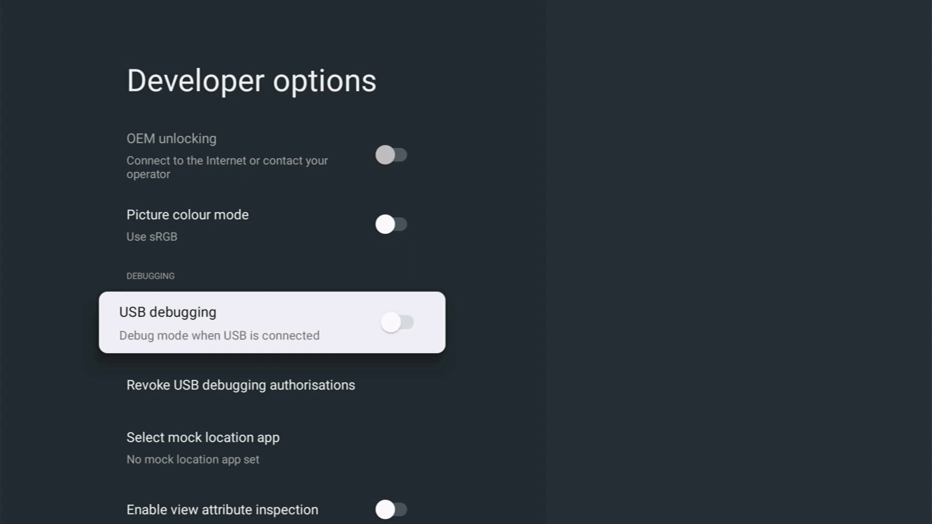
key("Return")
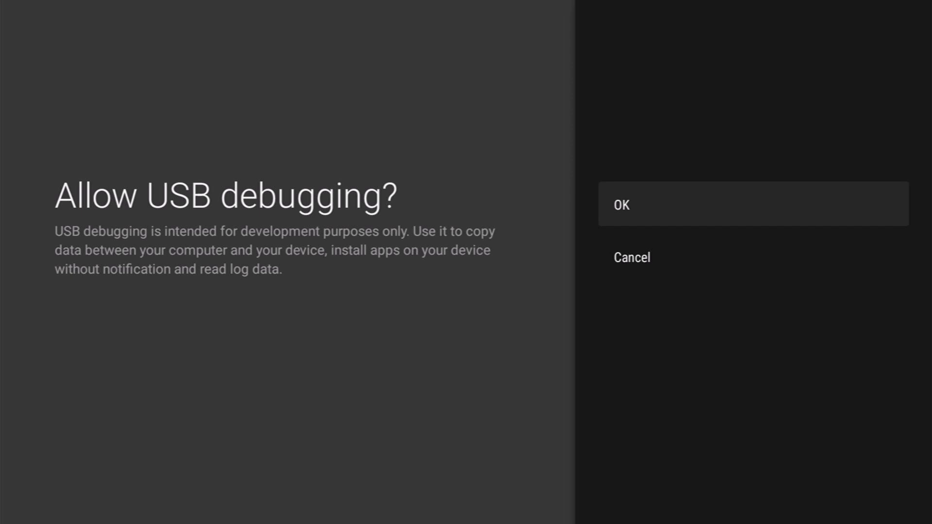
key("Return")
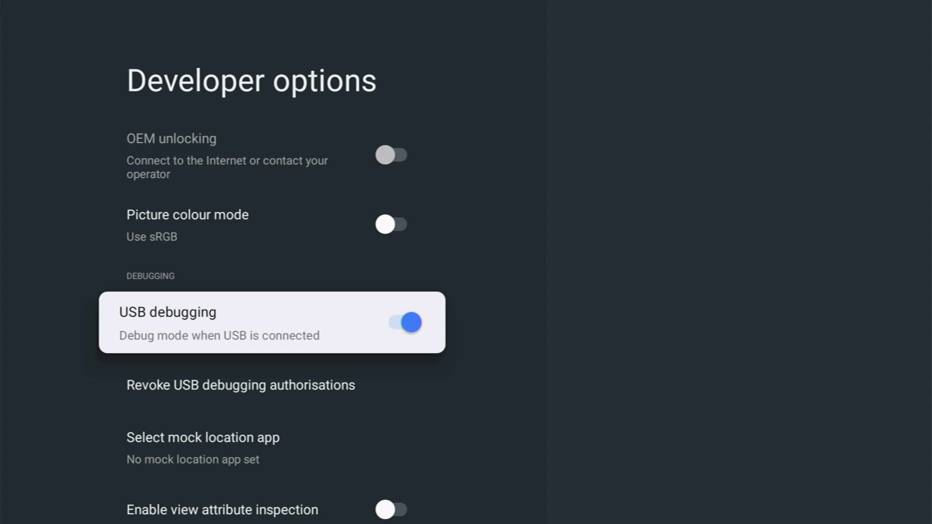
key("Escape")
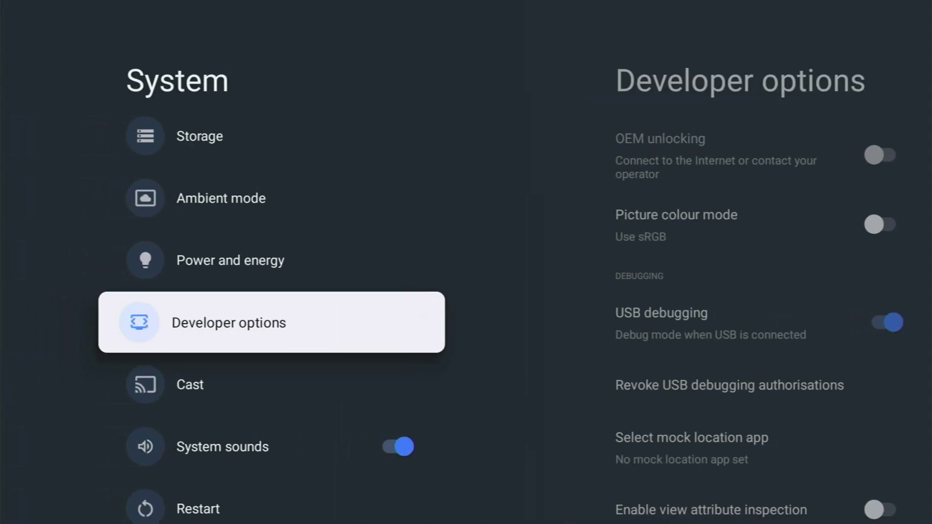
key("Escape")
Step: Open Network and Internet and view the Visiting_5ghz network details, showing IP 192.168.10.233
key("Up")
key("Up")
key("Up")
key("Up")
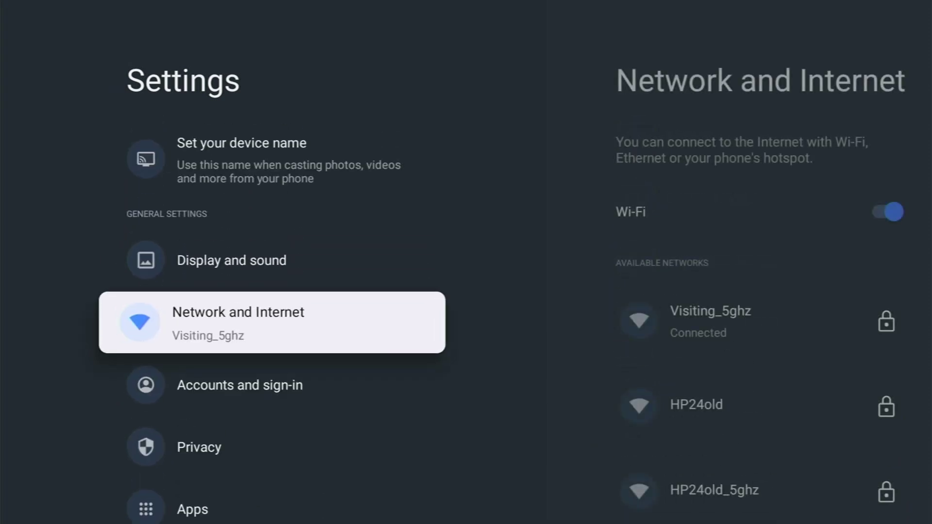
key("Return")
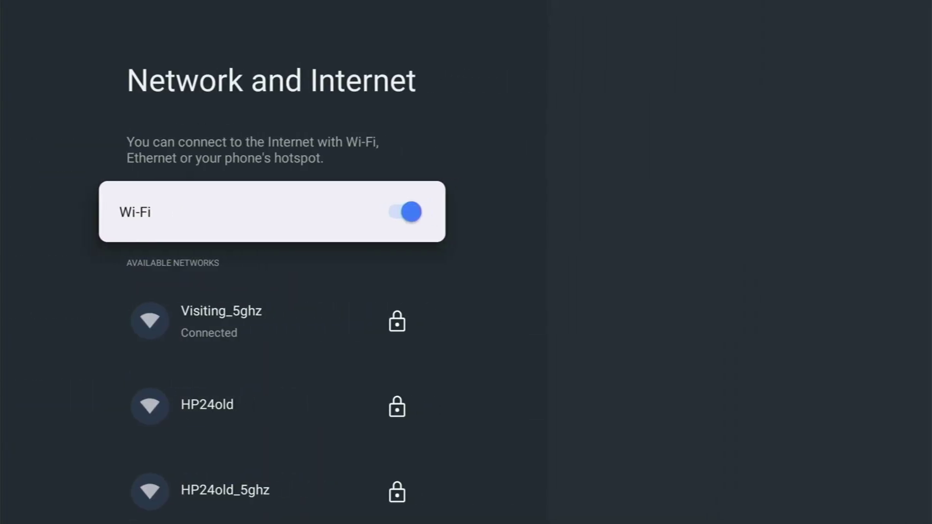
key("Down")
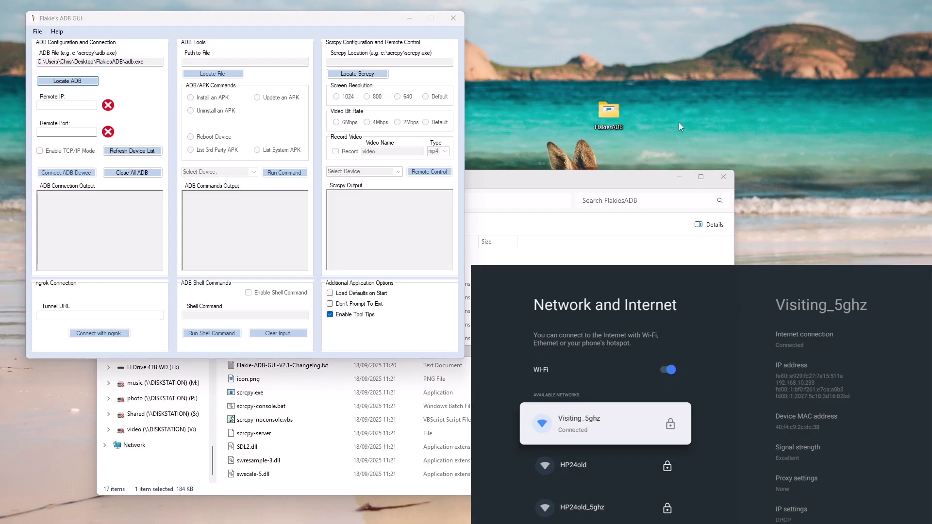
Step: Enter Remote IP 192.168.10.233 and Remote Port 5555 in Flakie's ADB GUI
left_click(61, 104)
left_click(61, 104)
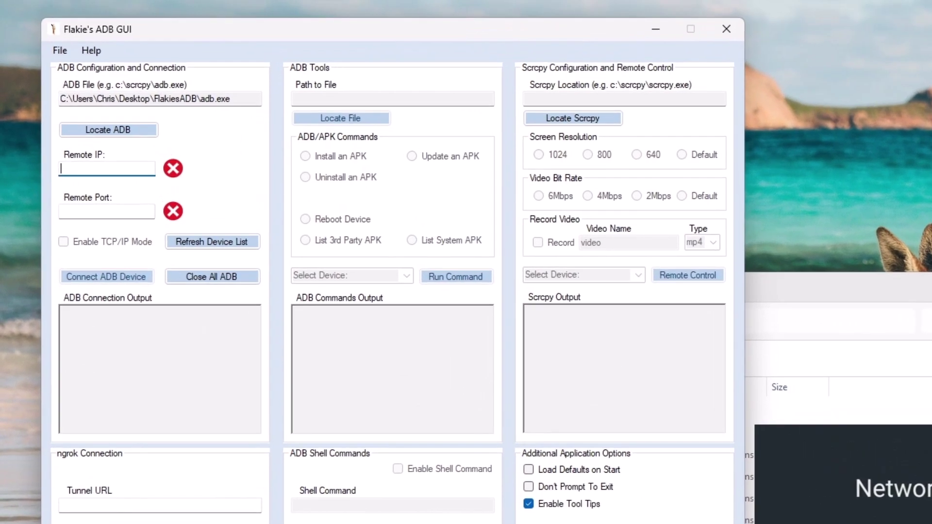
type("192.168.10.233")
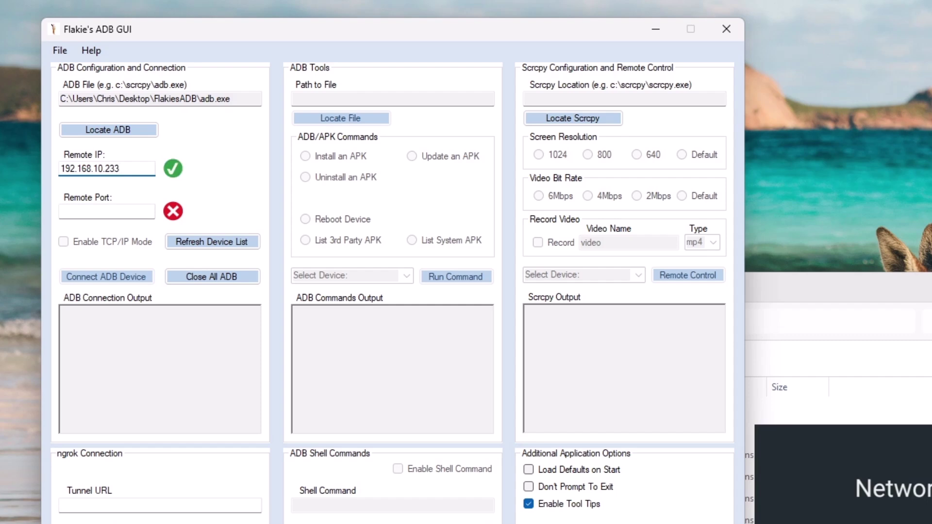
left_click(100, 213)
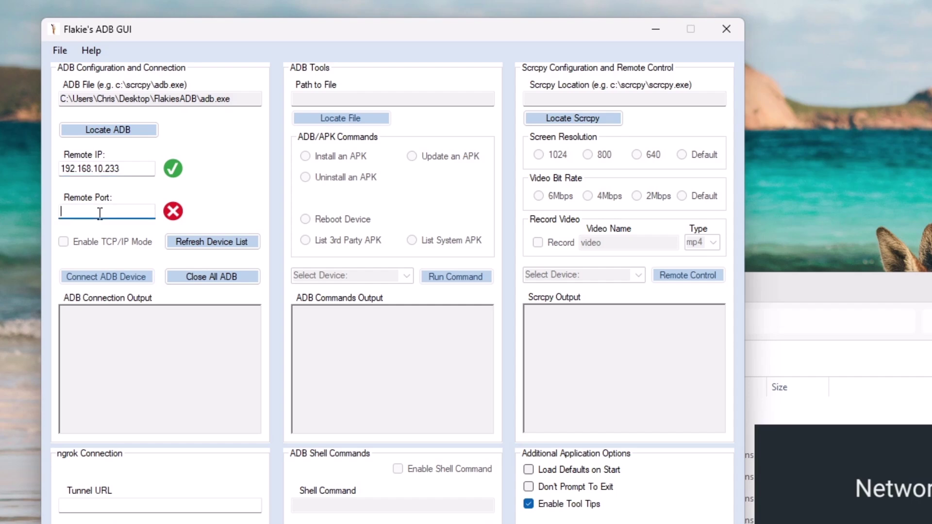
type("5555")
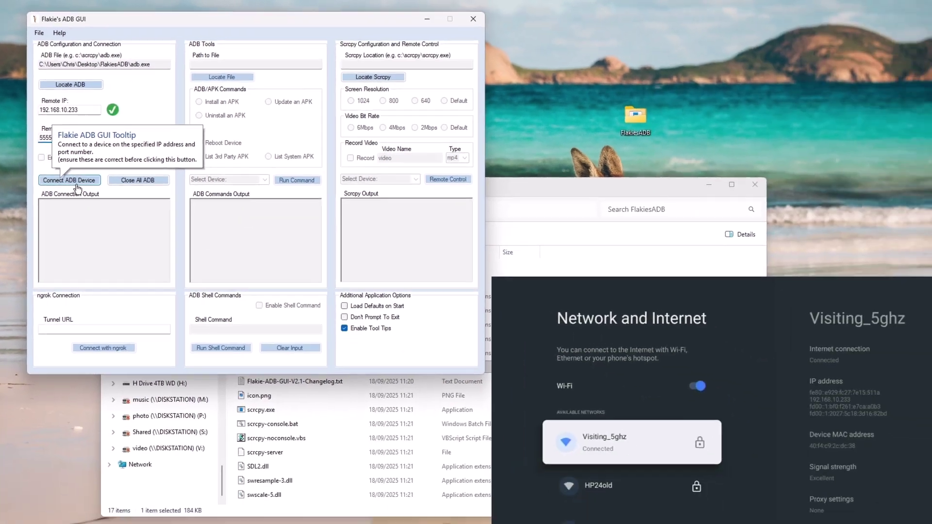
Step: Connect the ADB device and allow it on the TV with 'Always allow from this computer' ticked
left_click(118, 284)
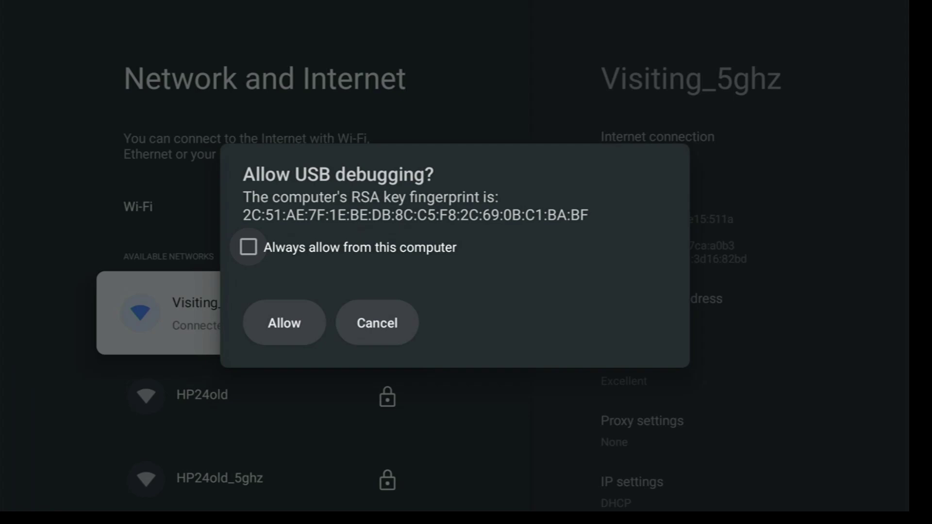
key("Return")
key("Down")
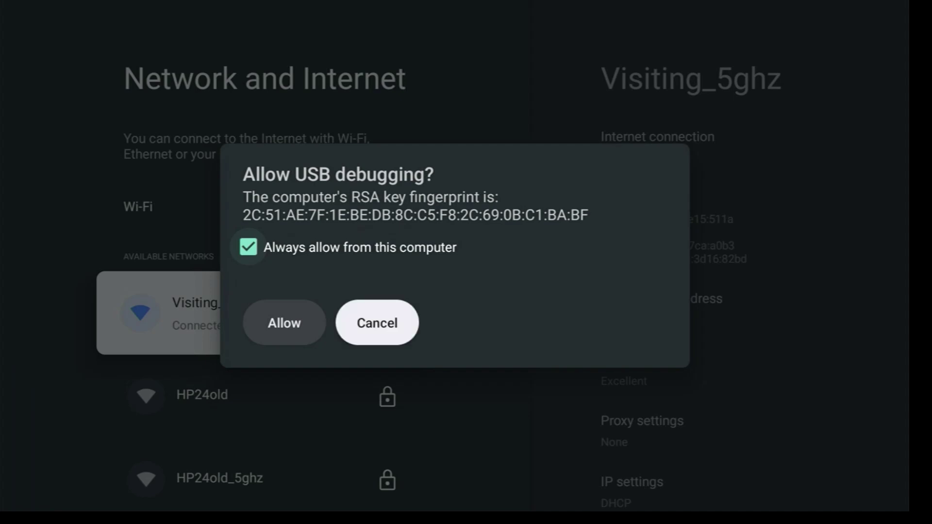
key("Left")
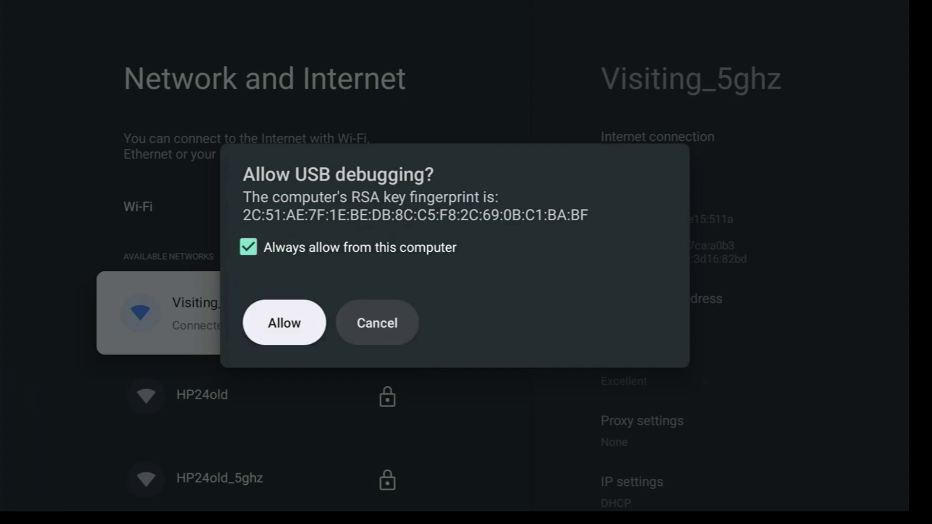
key("Return")
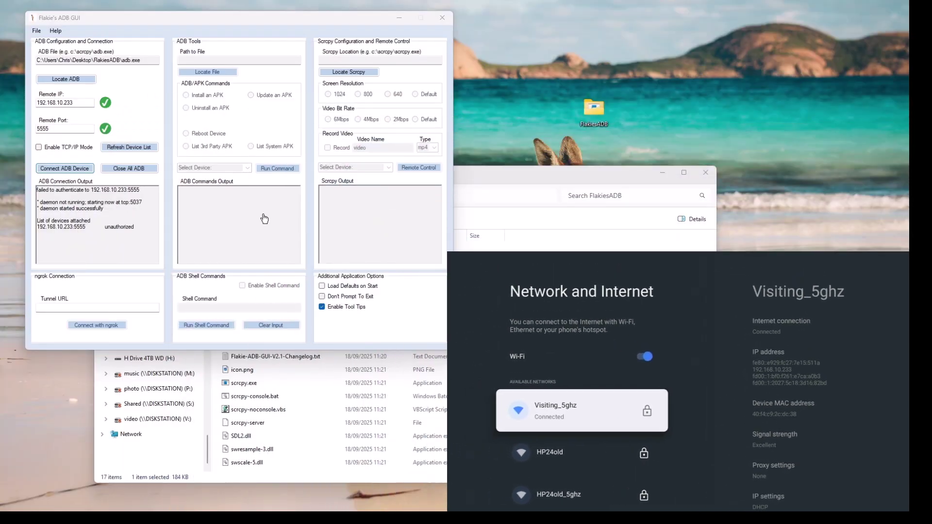
Step: Refresh the device list so 192.168.10.233:5555 shows as authorised
mouse_move(79, 238)
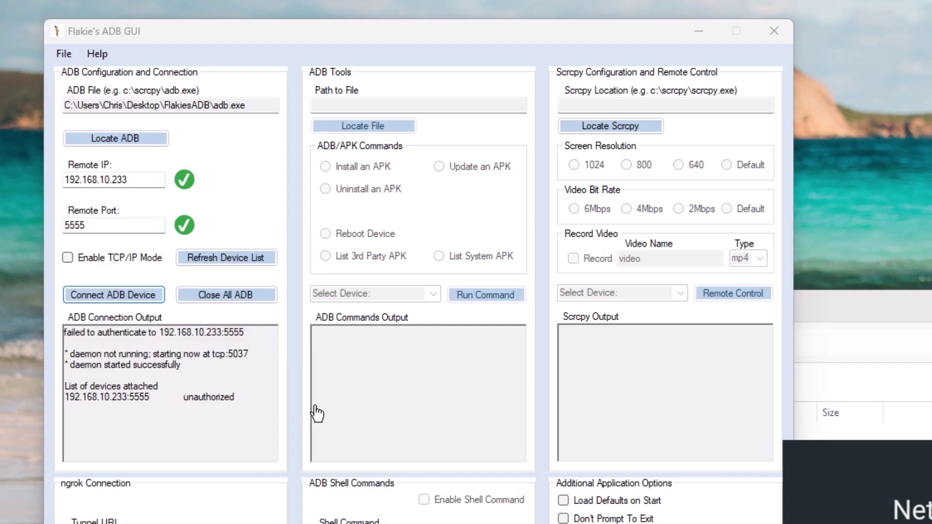
mouse_move(240, 271)
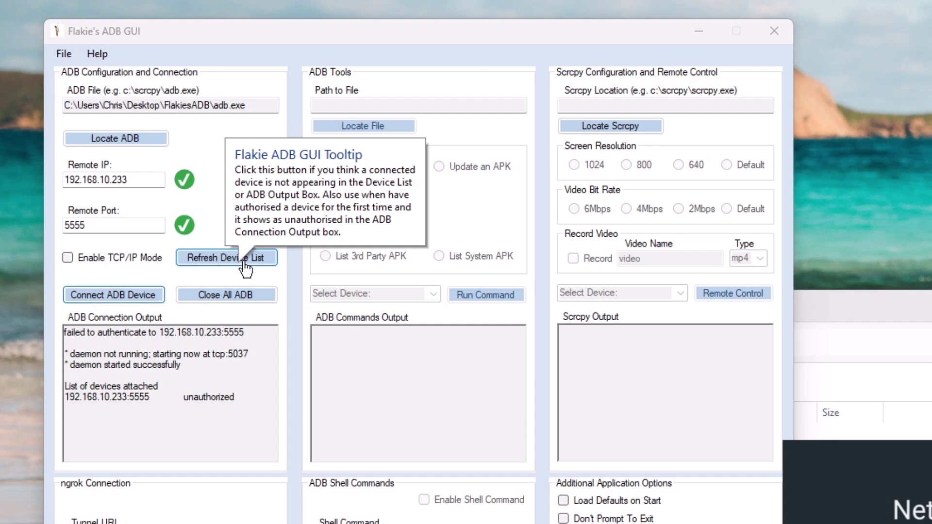
left_click(237, 261)
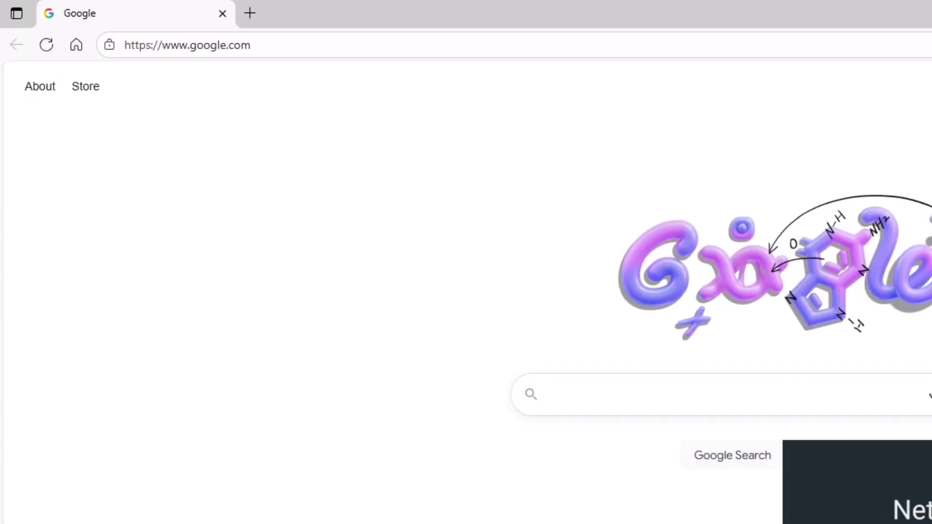
Step: Go to the CWTEK Downloads page at cwtek.co.uk/d in Edge
left_click(260, 45)
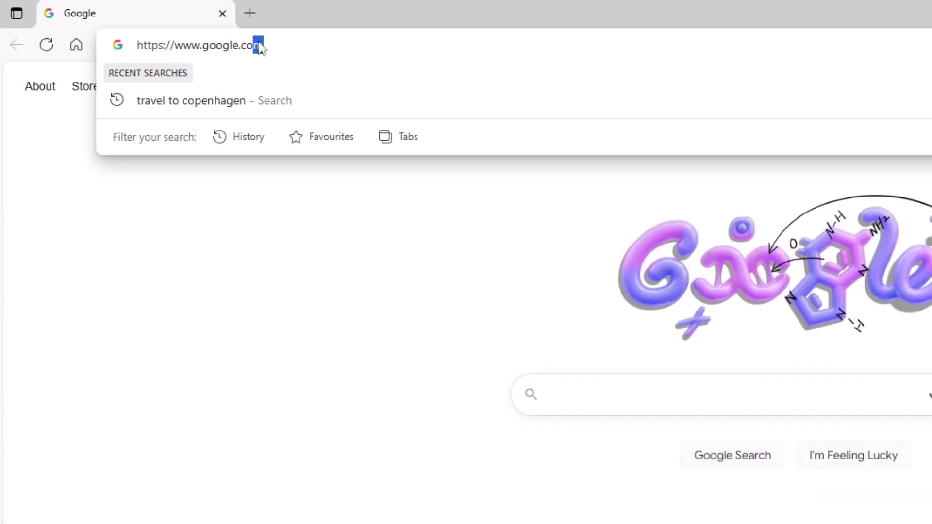
left_click(289, 42)
key("ctrl+a")
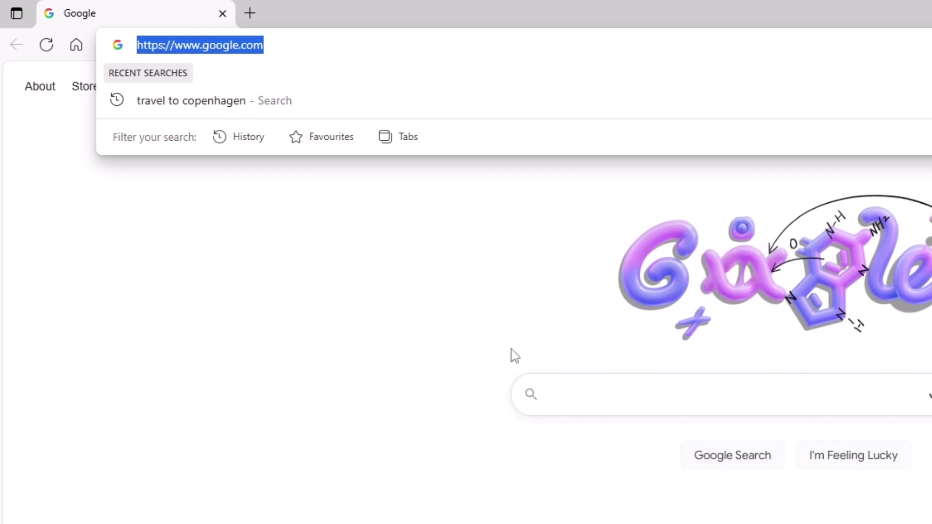
type("cwtek.co.uk/wd")
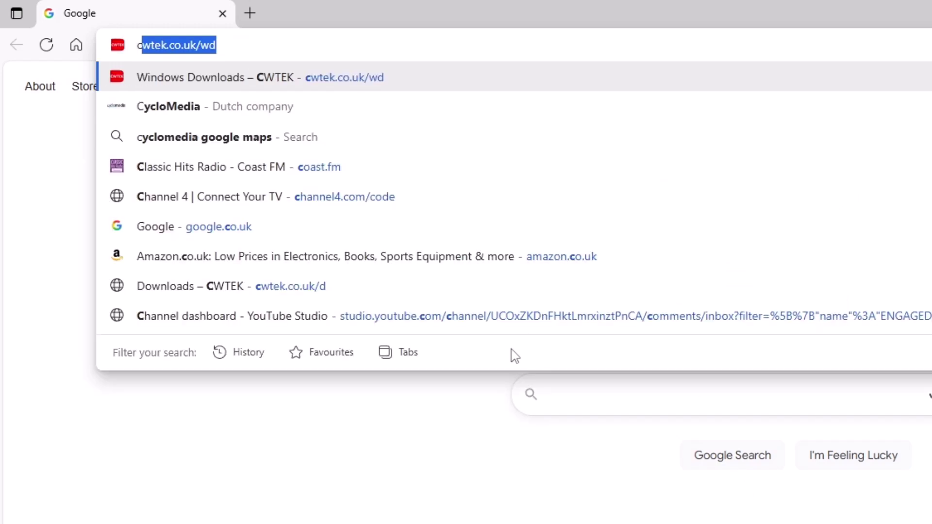
key("Right")
key("BackSpace")
key("BackSpace")
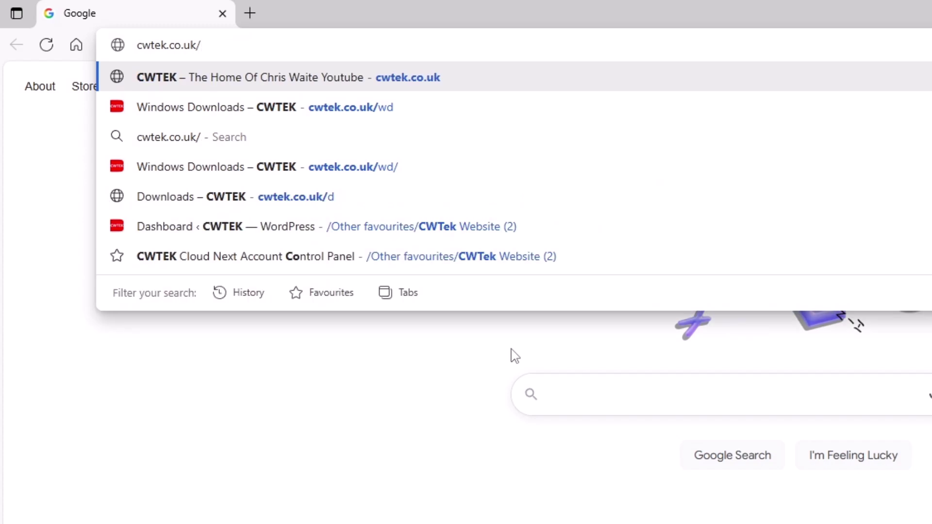
type("d")
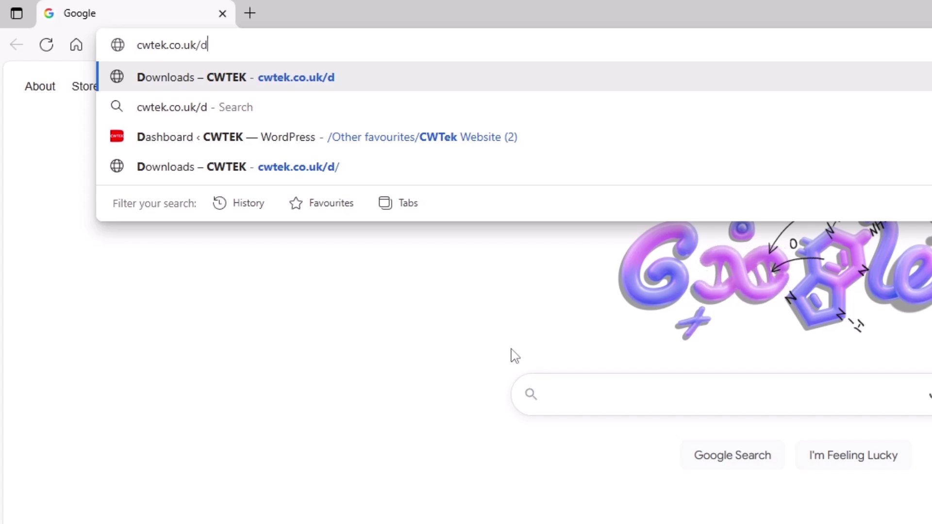
key("Return")
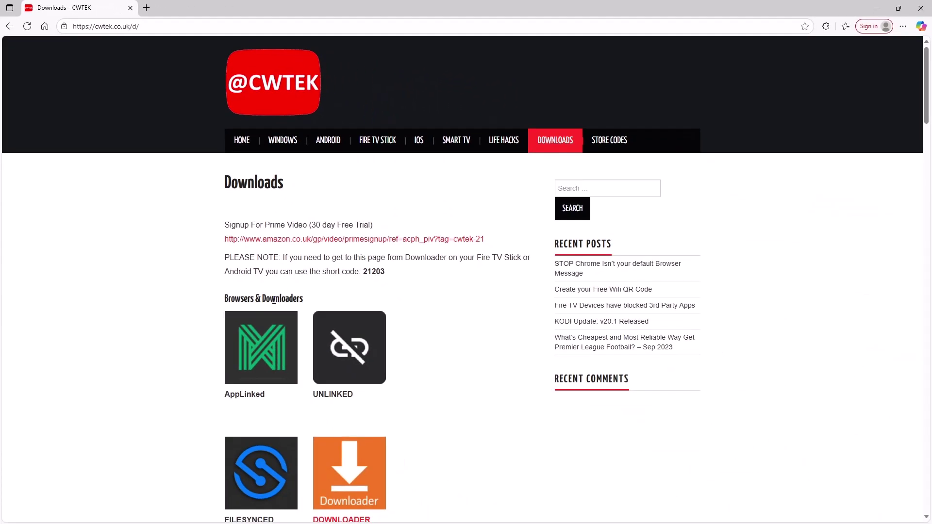
Step: Download the TV BRO v2.0.1 APK from the Downloads page
scroll(416, 420, "down", 7)
scroll(418, 421, "down", 4)
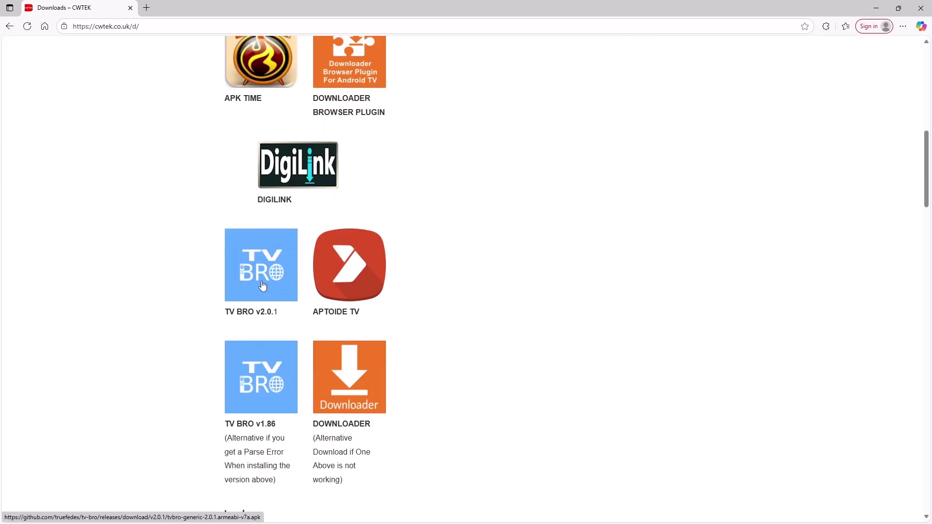
left_click(251, 266)
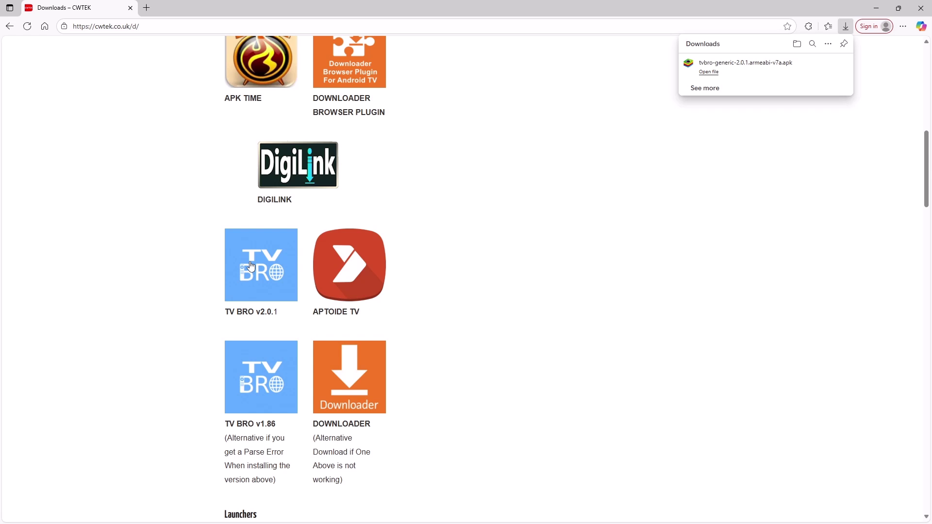
Step: Close Edge and choose Install an APK in Flakie's ADB GUI
left_click(921, 12)
left_click(920, 12)
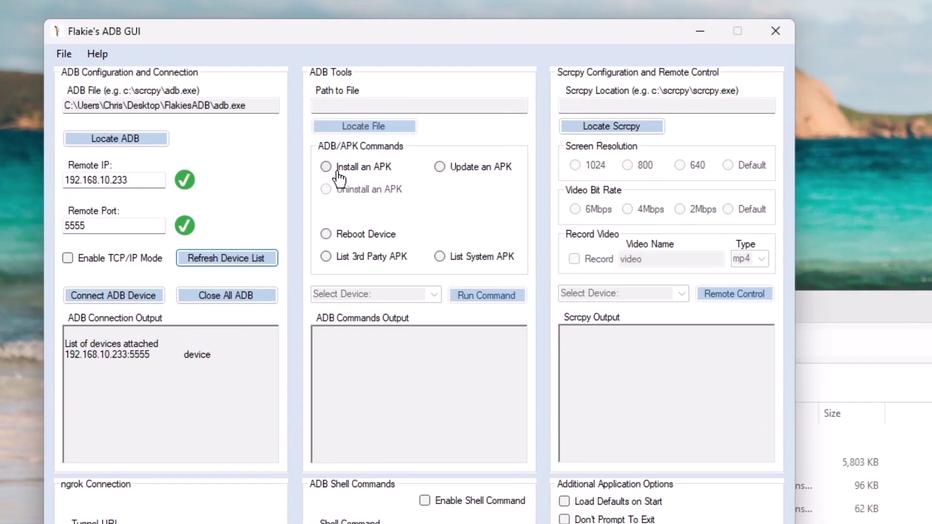
left_click(327, 167)
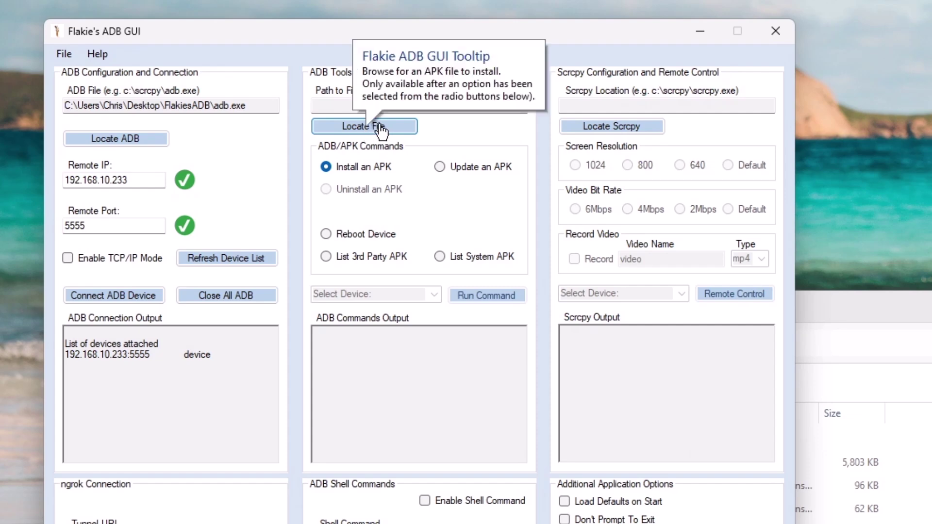
left_click(326, 128)
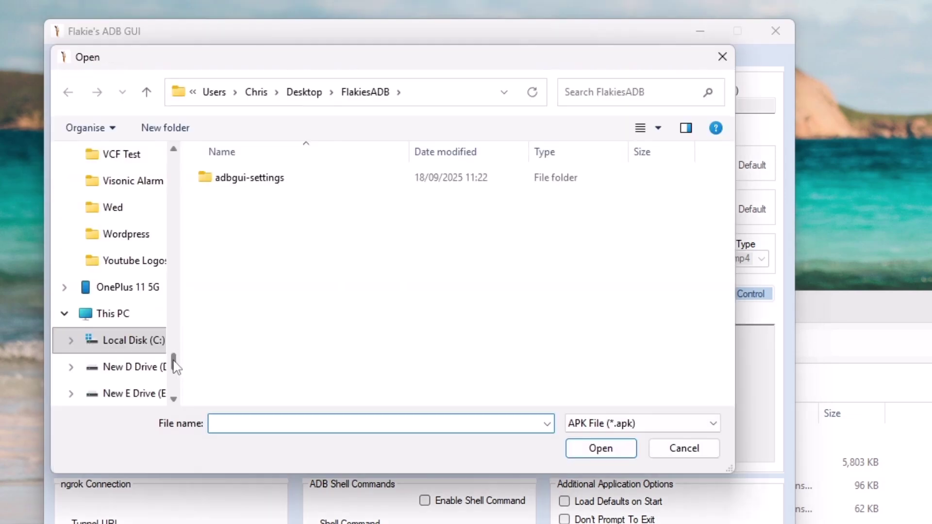
Step: Pick tvbro-generic-2.0.1.armeabi-v7a.apk from Downloads and target device 192.168.10.233:5555
left_click_drag(174, 364, 162, 160)
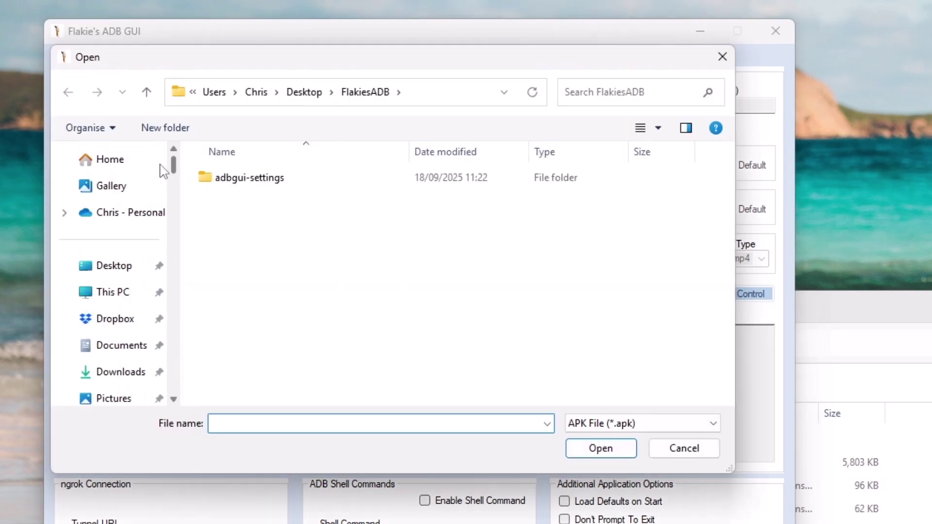
left_click(136, 369)
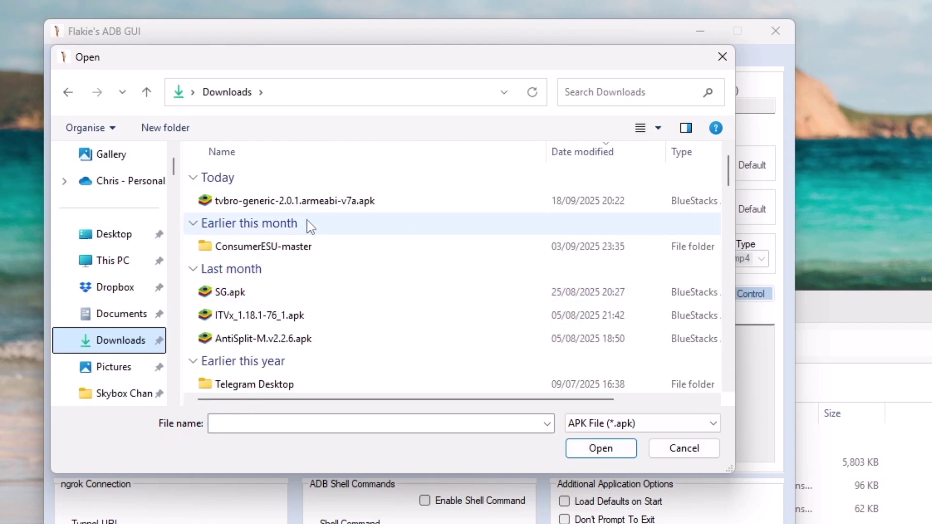
double_click(228, 204)
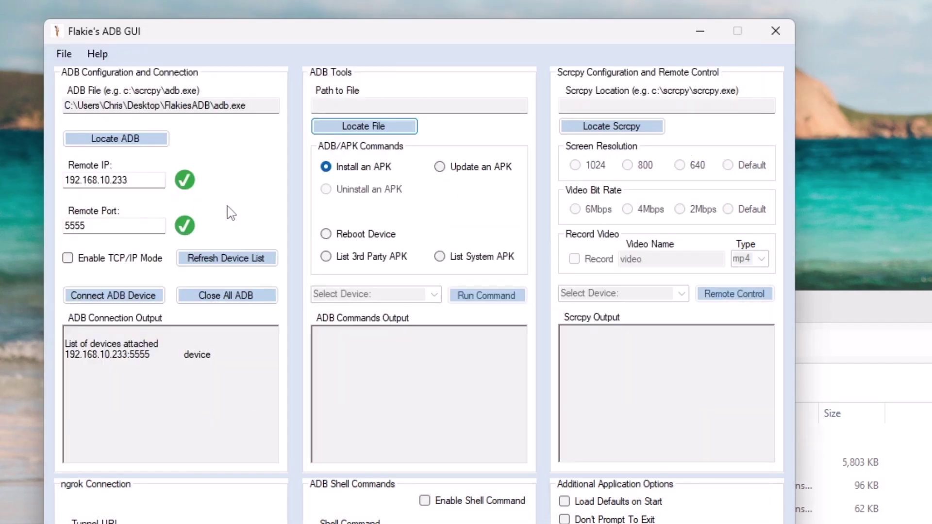
left_click(434, 293)
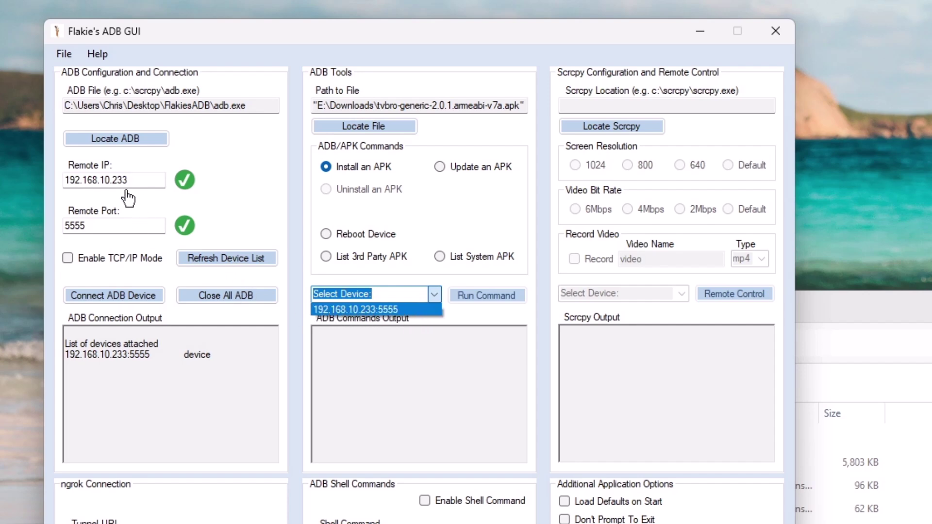
left_click(355, 309)
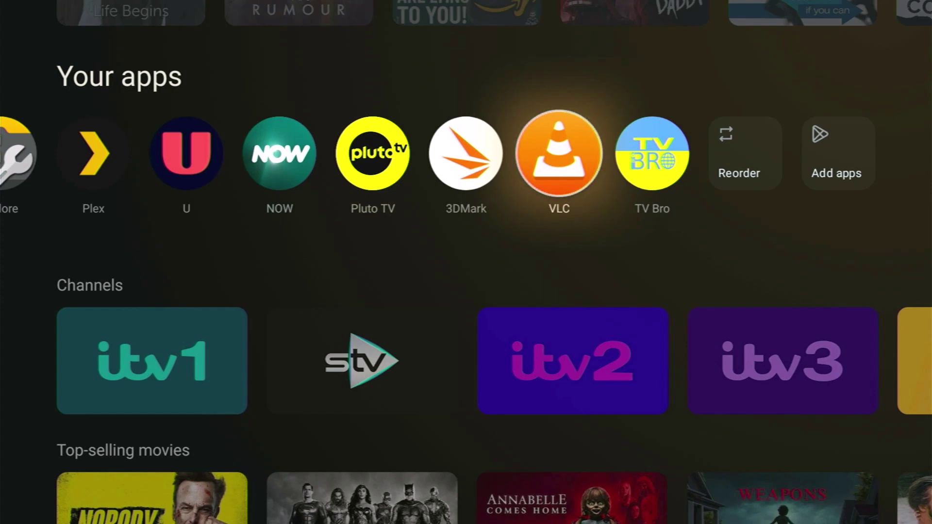
Step: Launch the TV Bro tile, next to VLC in Your apps
key("Right")
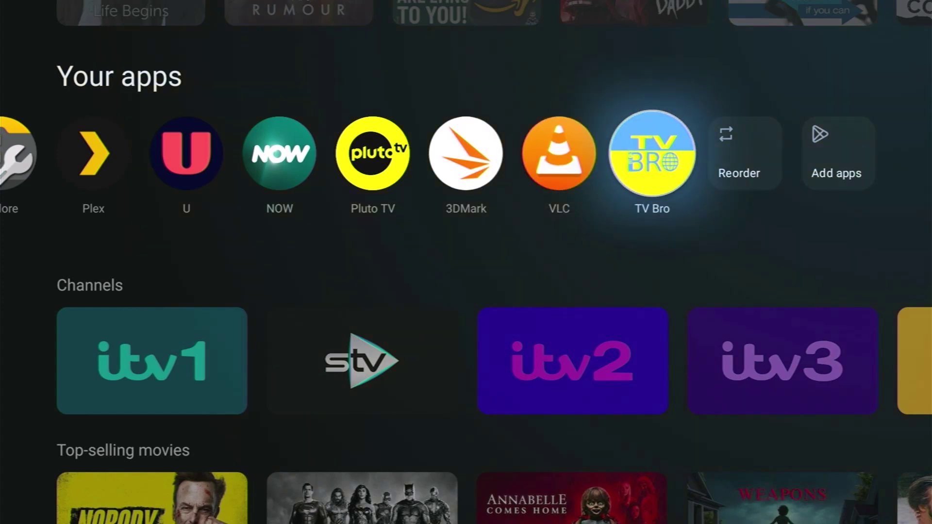
key("Return")
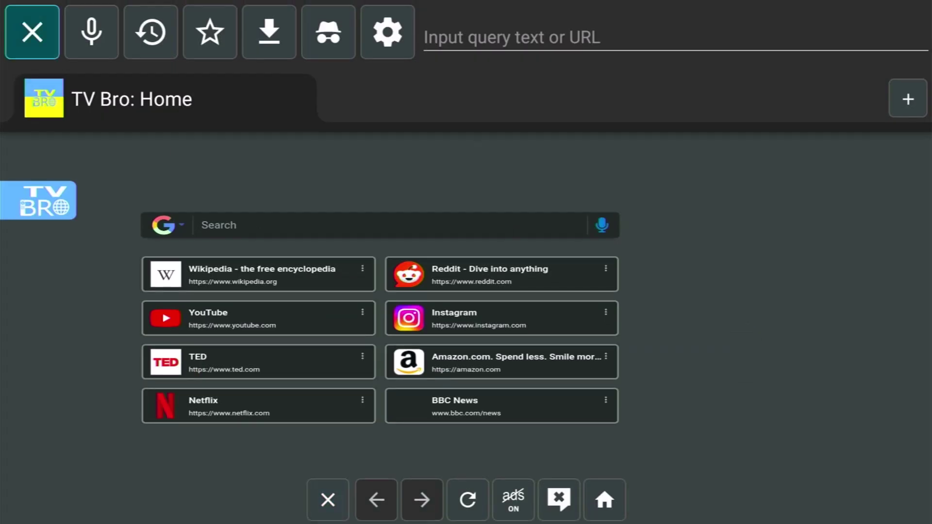
Step: Exit TV Bro back to the Google TV home screen
key("Return")
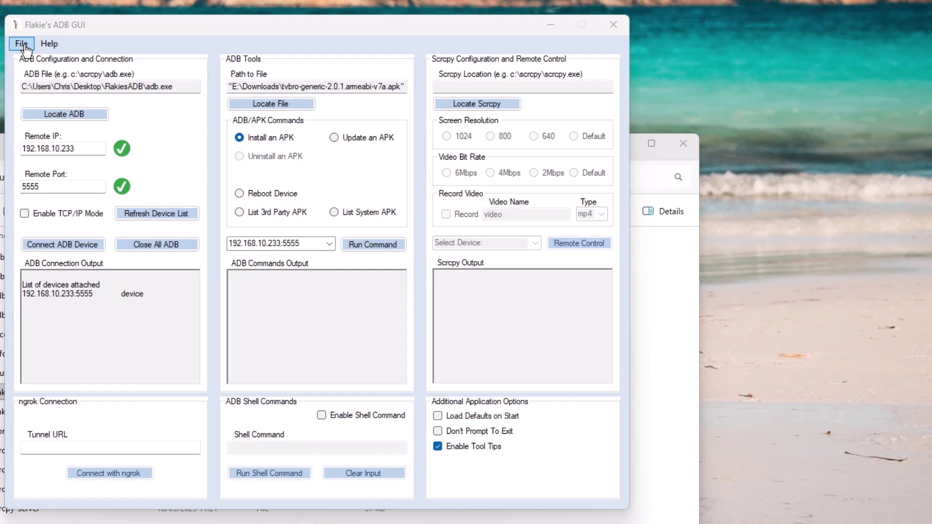
Step: Save Default Settings, tick Load Defaults on Start, then quit and confirm Exit
left_click(10, 45)
left_click(22, 45)
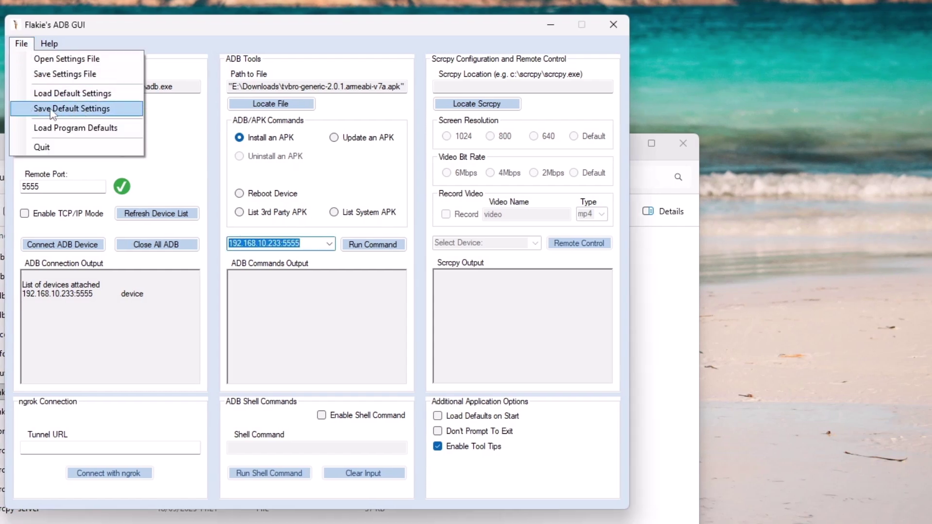
left_click(77, 110)
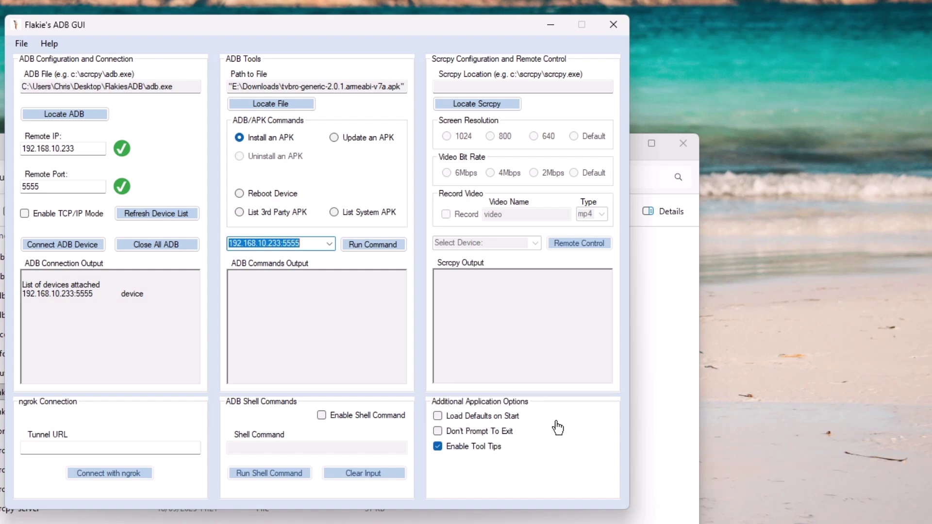
left_click(437, 416)
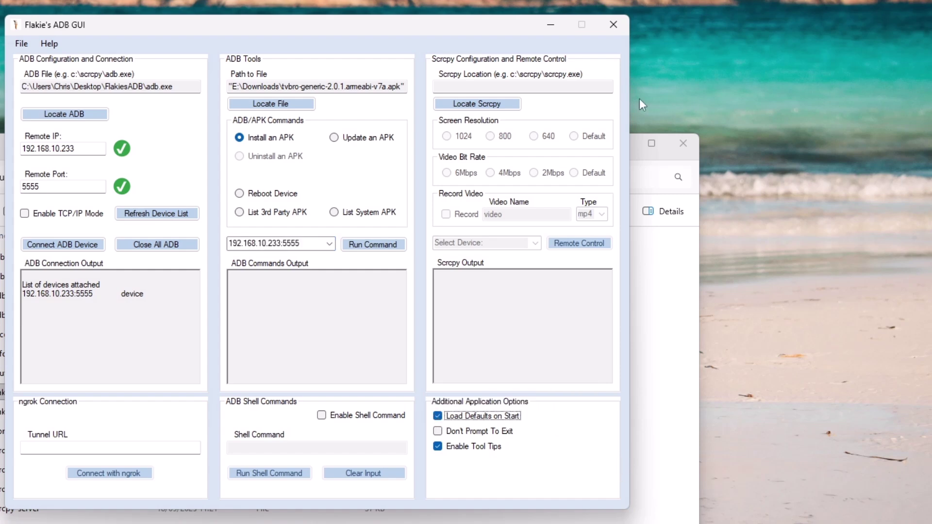
left_click(614, 25)
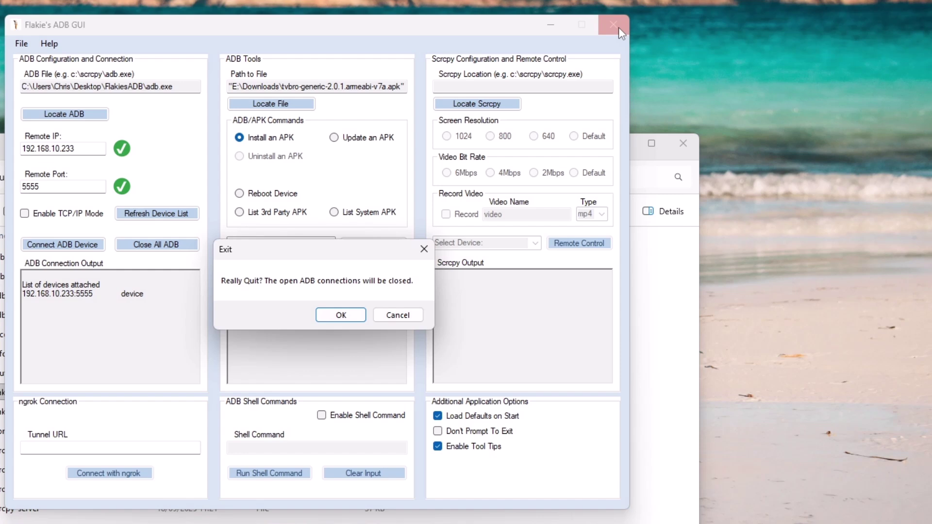
left_click(352, 315)
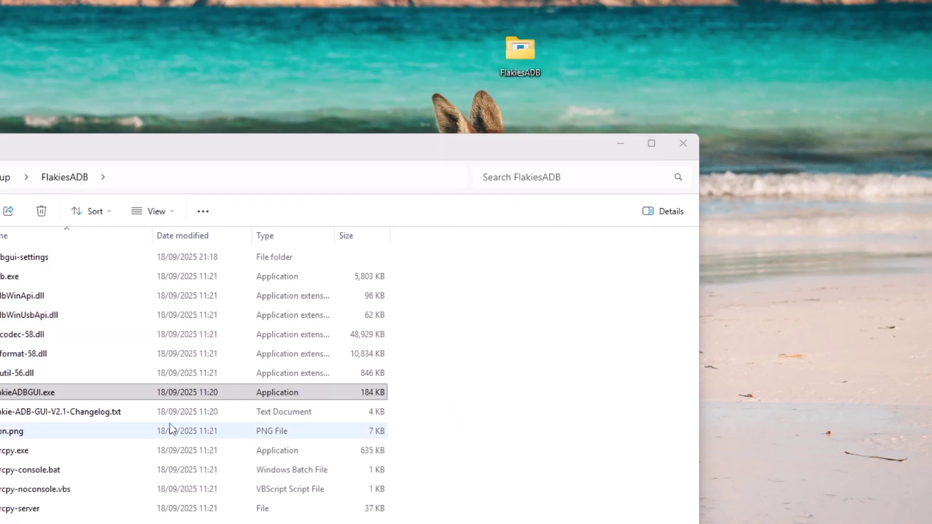
Step: Relaunch FlakieADBGUI.exe and confirm Remote IP 192.168.10.233 and port 5555 are prefilled
left_click(44, 394)
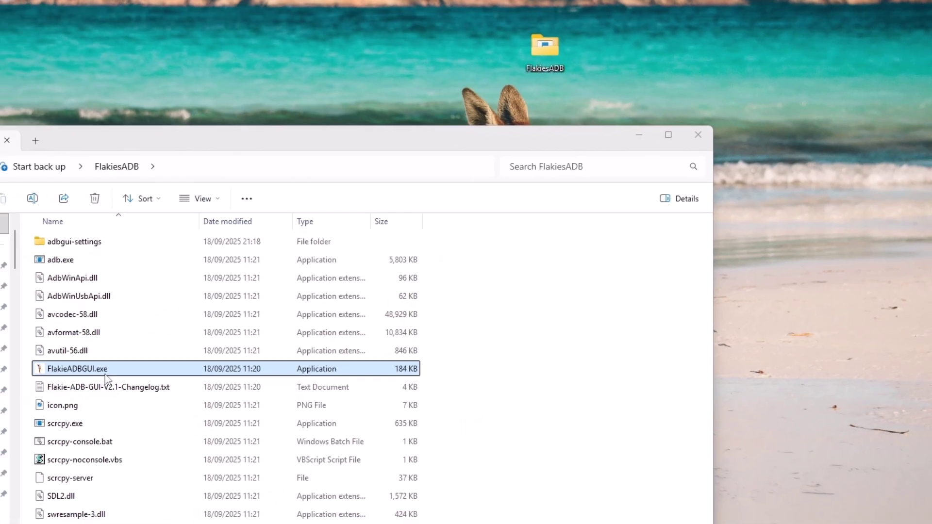
double_click(171, 338)
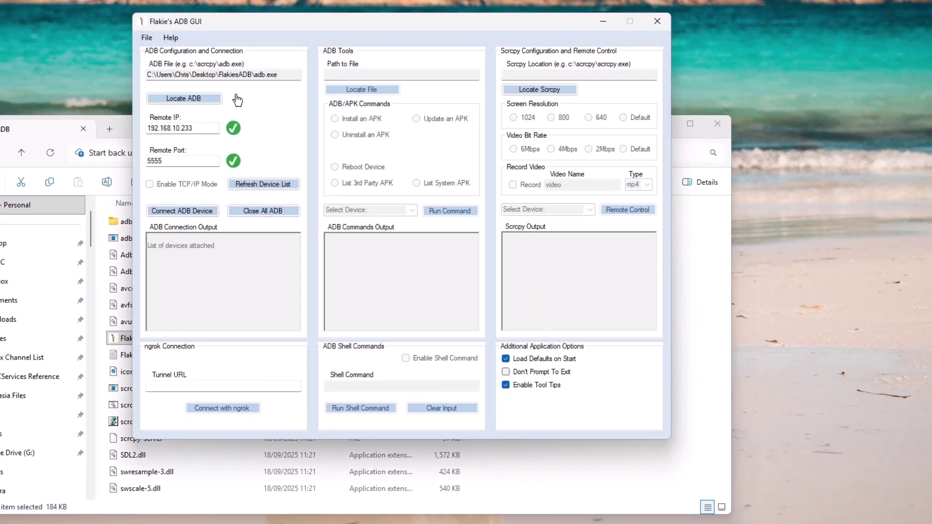
mouse_move(198, 132)
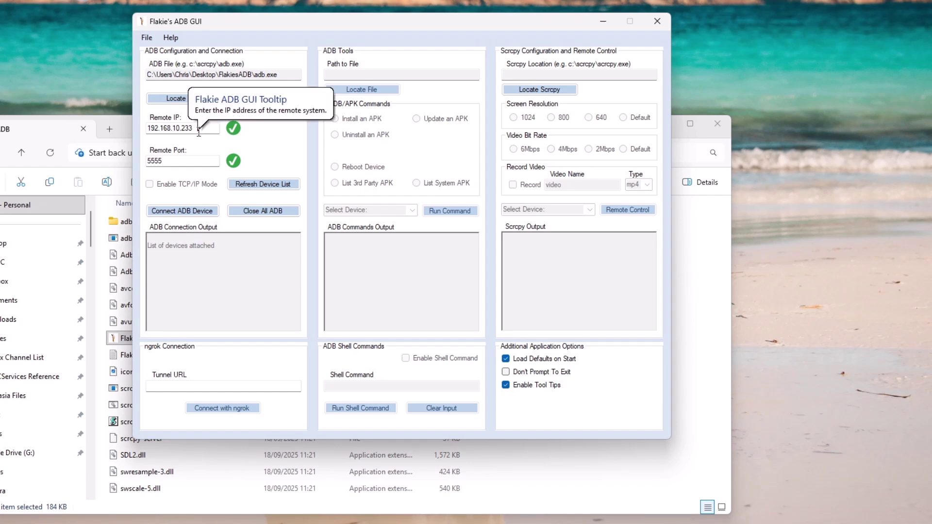
left_click(197, 129)
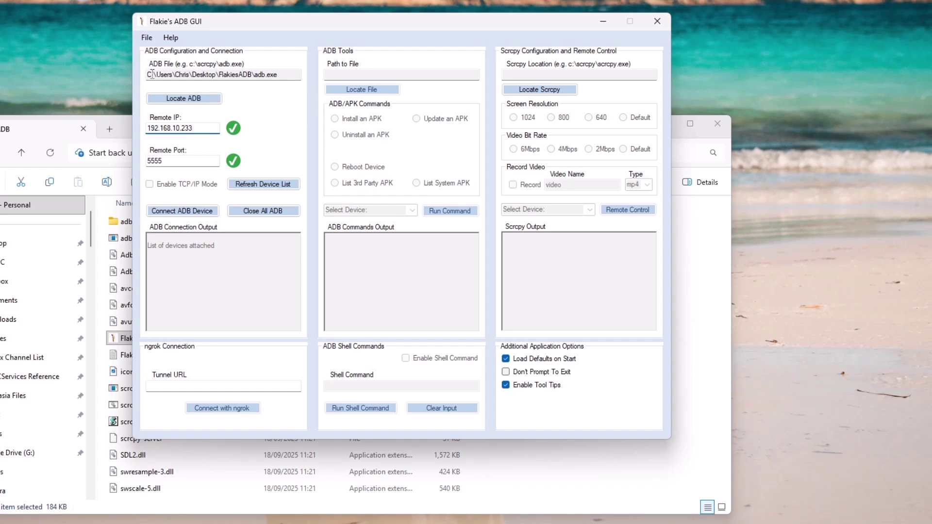
left_click(147, 37)
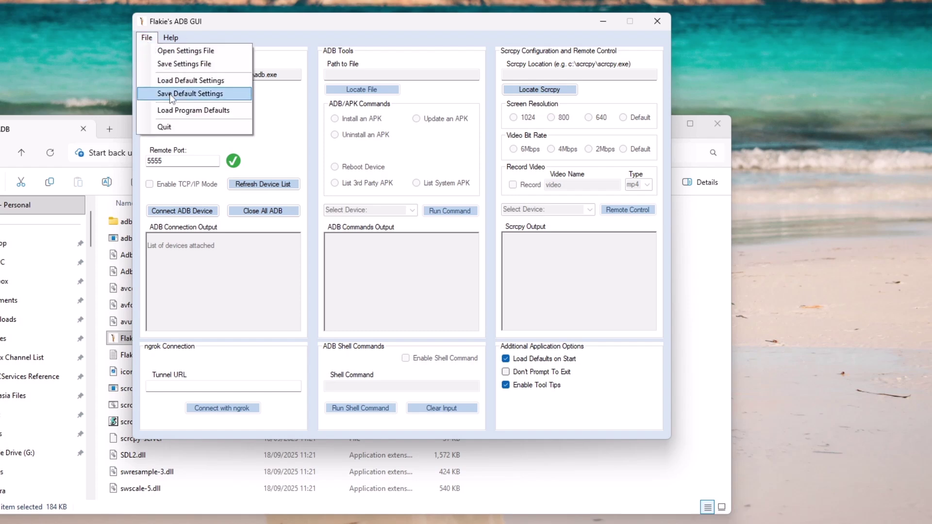
left_click(279, 148)
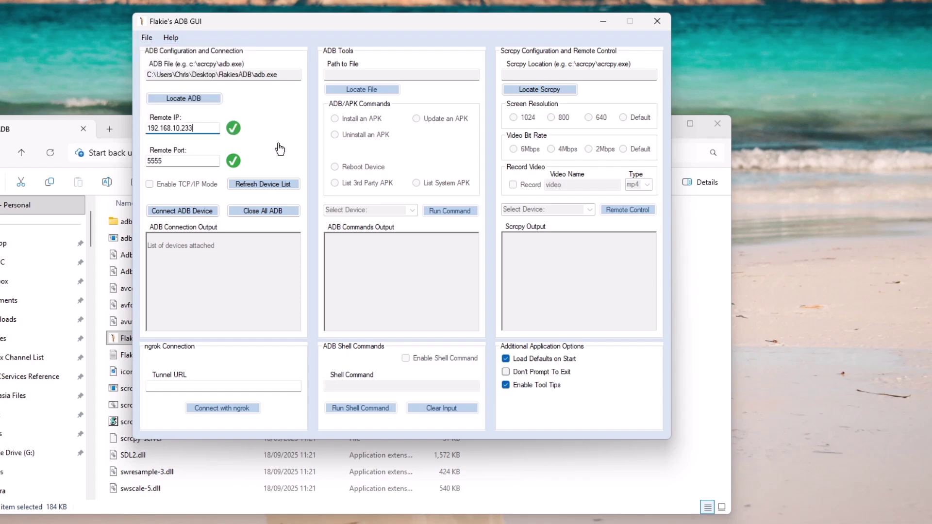